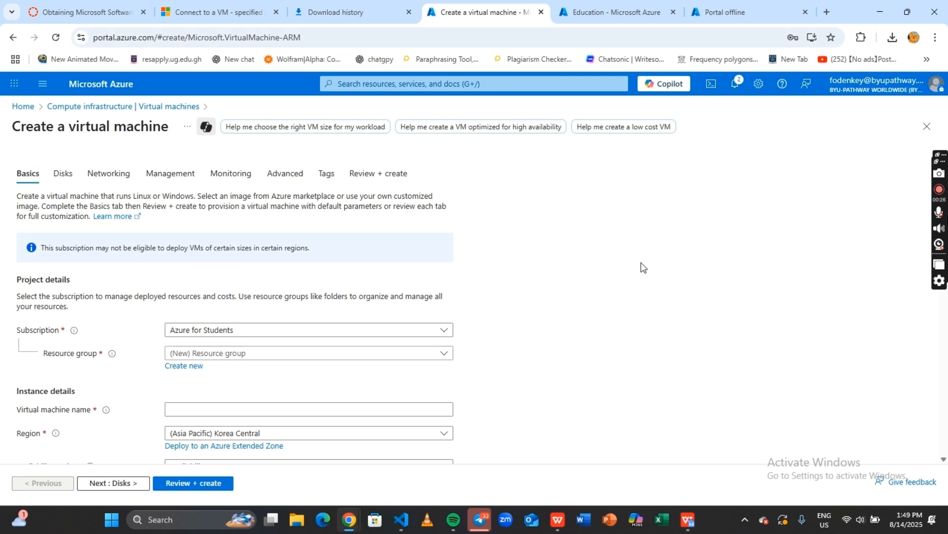
Choose 'learn' as the virtual machine's resource group
{"action": "scroll", "coordinate": [565, 272], "scroll_direction": "down", "scroll_amount": 1}
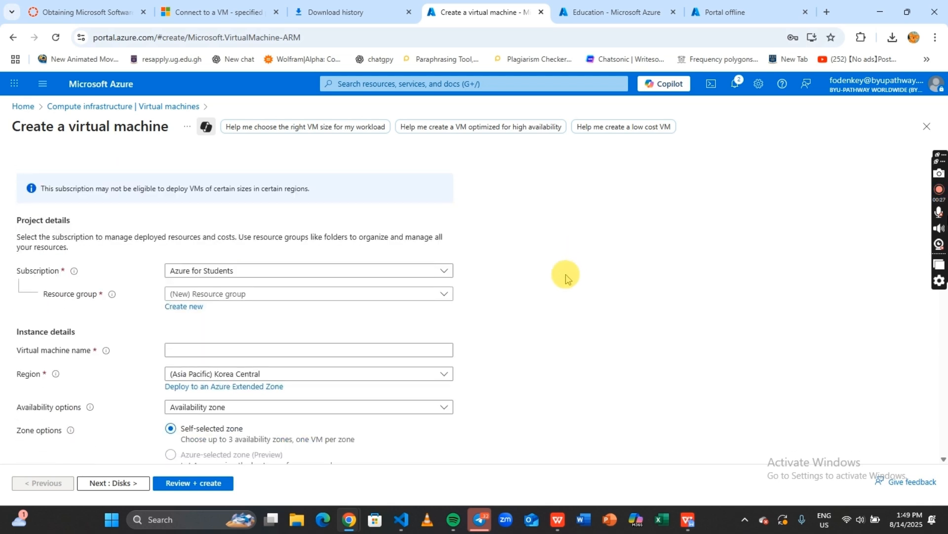
{"action": "left_click", "coordinate": [440, 296]}
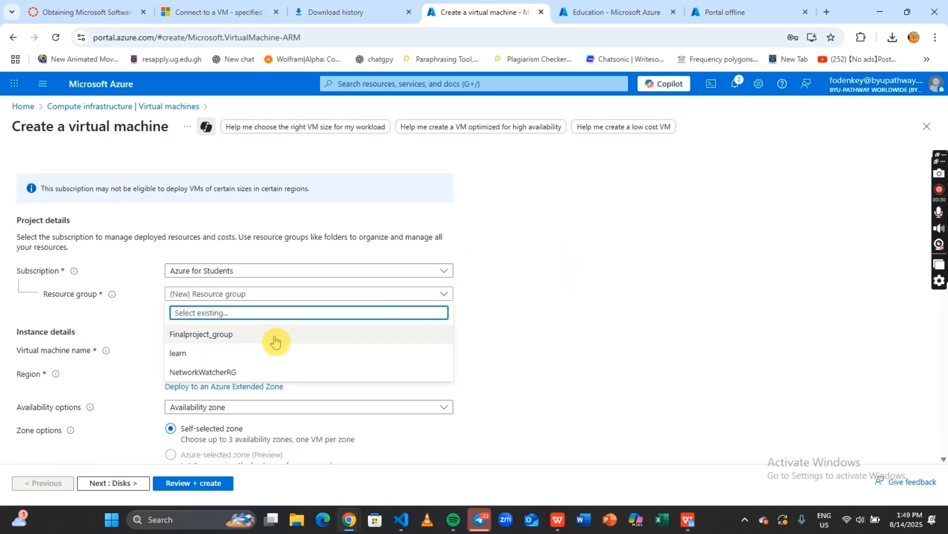
{"action": "left_click", "coordinate": [239, 352]}
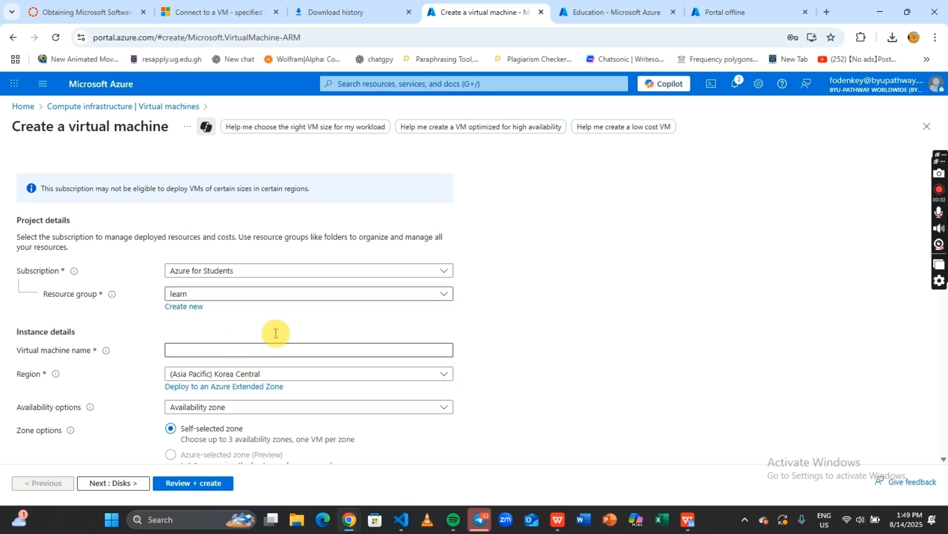
Enter FinalProjectVM as the virtual machine name
{"action": "scroll", "coordinate": [354, 315], "scroll_direction": "down", "scroll_amount": 1}
{"action": "left_click", "coordinate": [366, 292]}
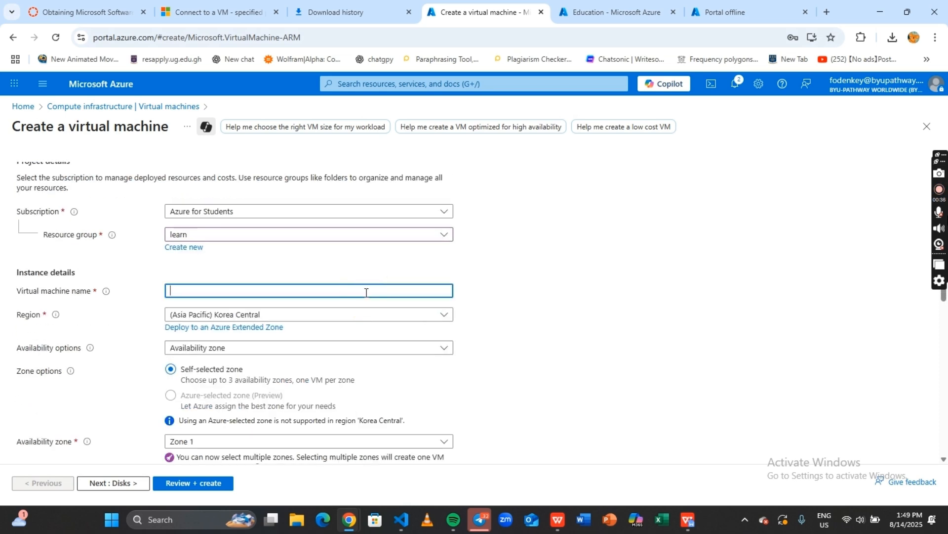
{"action": "type", "text": "FinalProjectVM"}
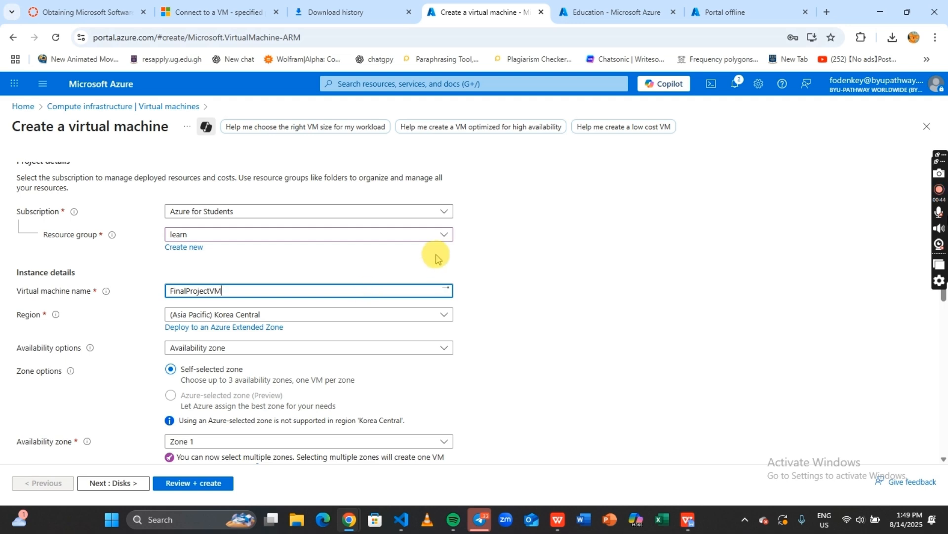
Set the region to (Africa) South Africa North
{"action": "left_click", "coordinate": [445, 318]}
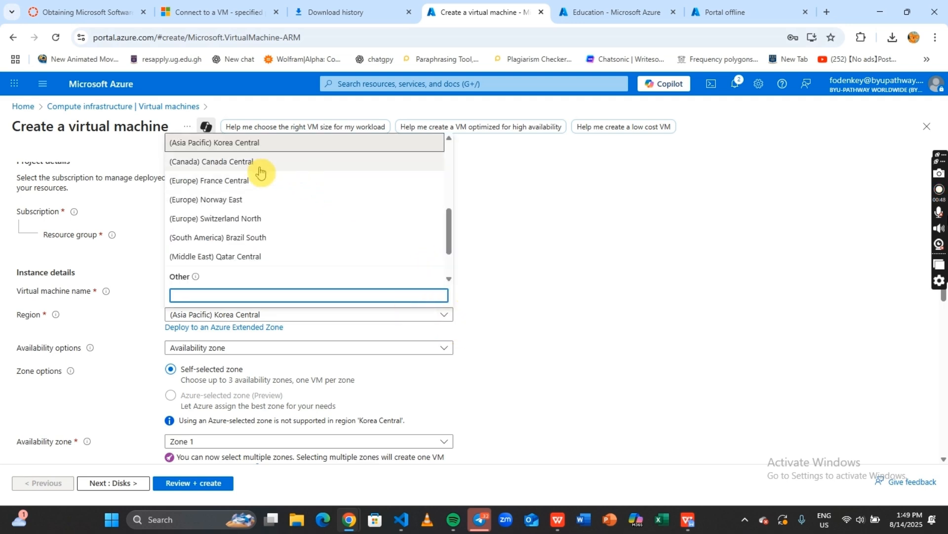
{"action": "scroll", "coordinate": [261, 183], "scroll_direction": "down", "scroll_amount": 1}
{"action": "scroll", "coordinate": [262, 183], "scroll_direction": "up", "scroll_amount": 4}
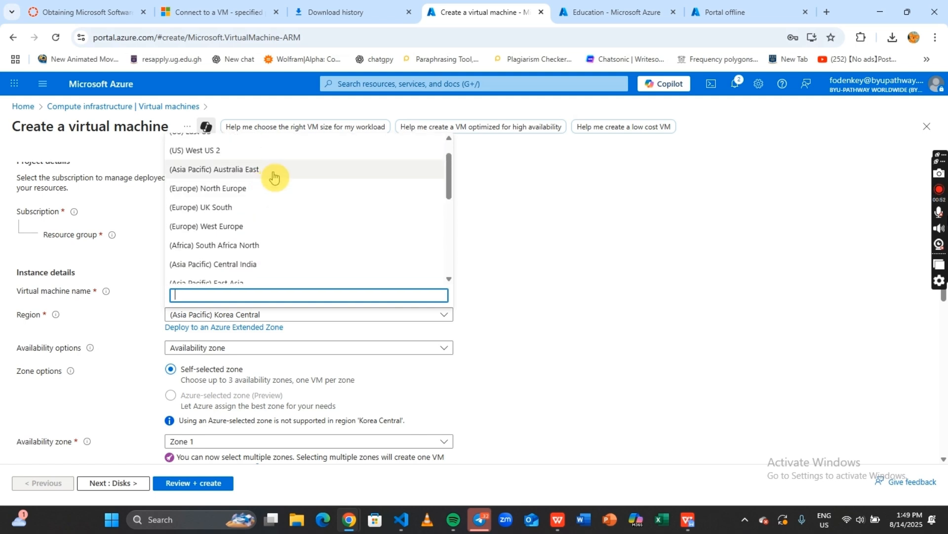
{"action": "left_click", "coordinate": [269, 242]}
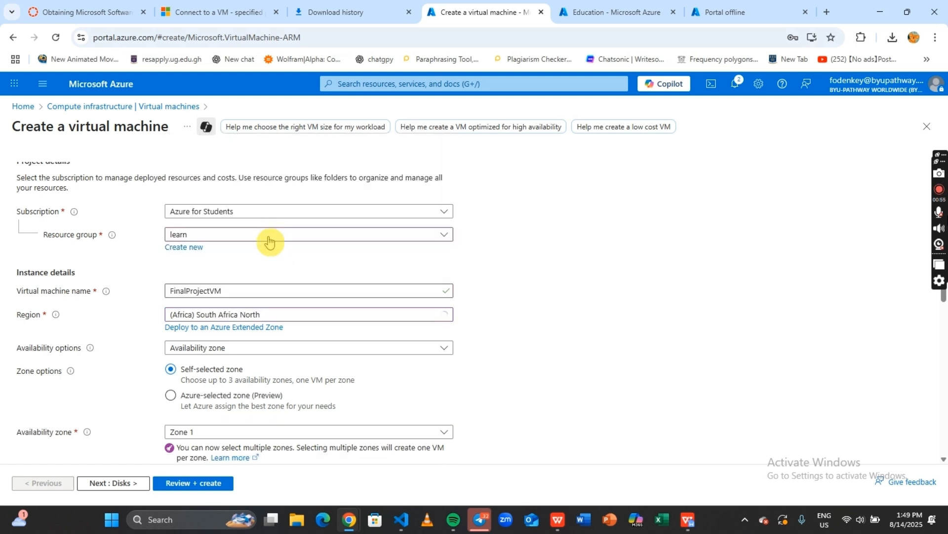
Set the security type to Standard
{"action": "scroll", "coordinate": [334, 313], "scroll_direction": "down", "scroll_amount": 3}
{"action": "left_click", "coordinate": [326, 312]}
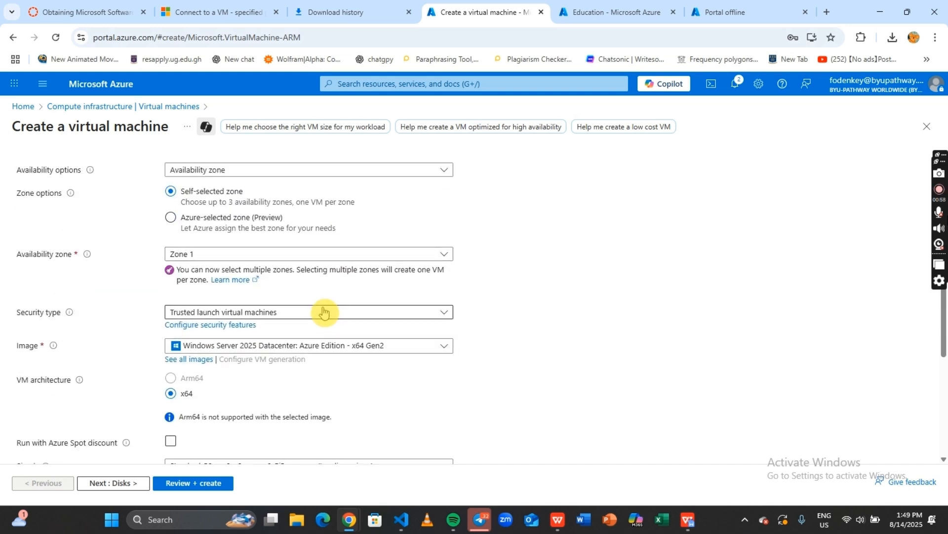
{"action": "left_click", "coordinate": [325, 315]}
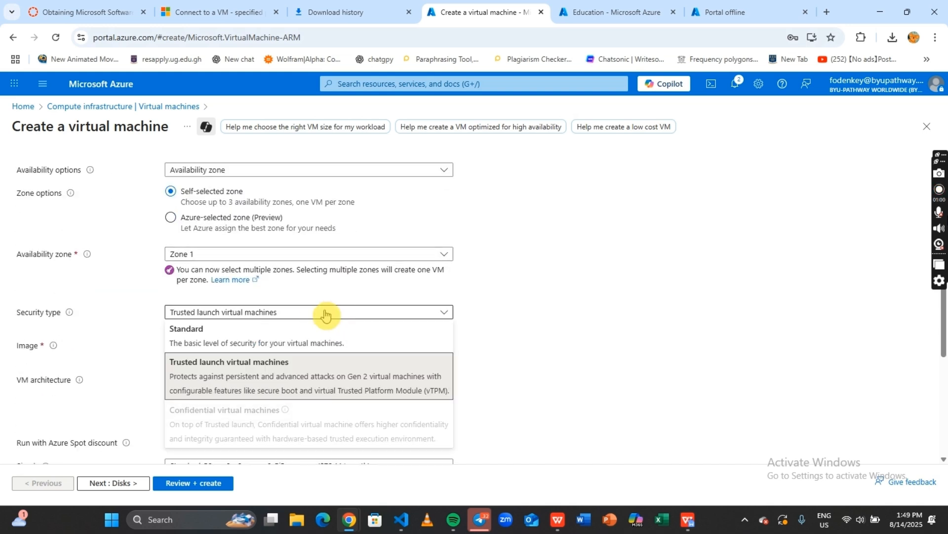
{"action": "left_click", "coordinate": [322, 331]}
{"action": "scroll", "coordinate": [360, 300], "scroll_direction": "down", "scroll_amount": 2}
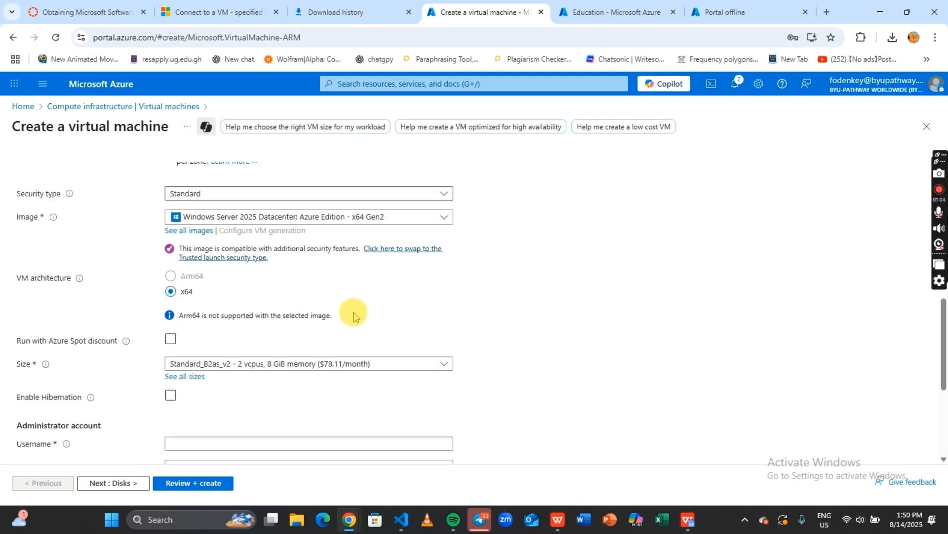
{"action": "scroll", "coordinate": [352, 311], "scroll_direction": "down", "scroll_amount": 1}
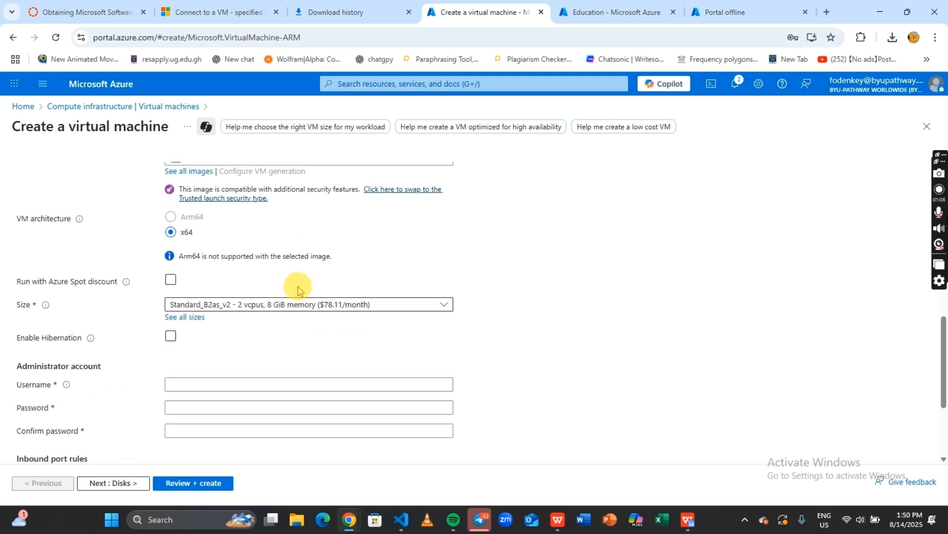
{"action": "scroll", "coordinate": [326, 314], "scroll_direction": "down", "scroll_amount": 1}
Enter Week7Project as the administrator username, without the special character
{"action": "left_click", "coordinate": [295, 324]}
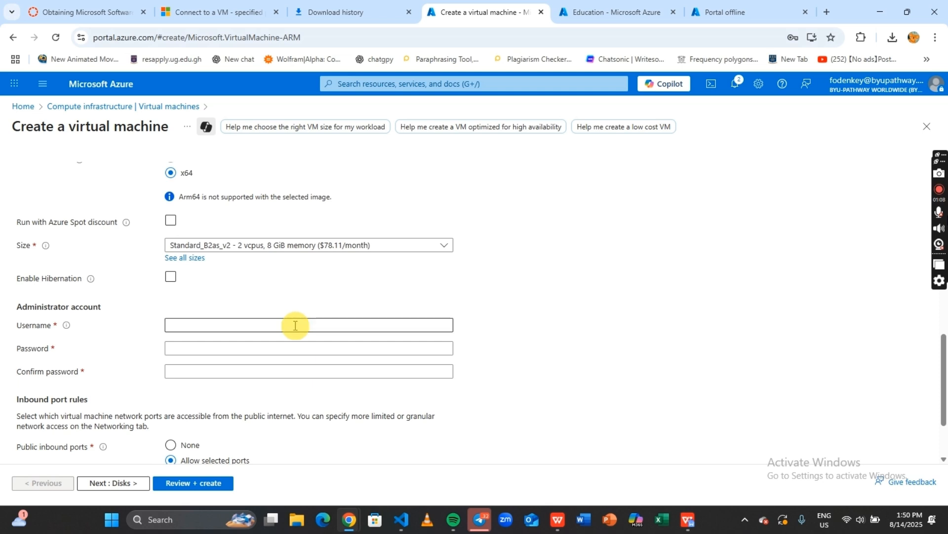
{"action": "type", "text": "W"}
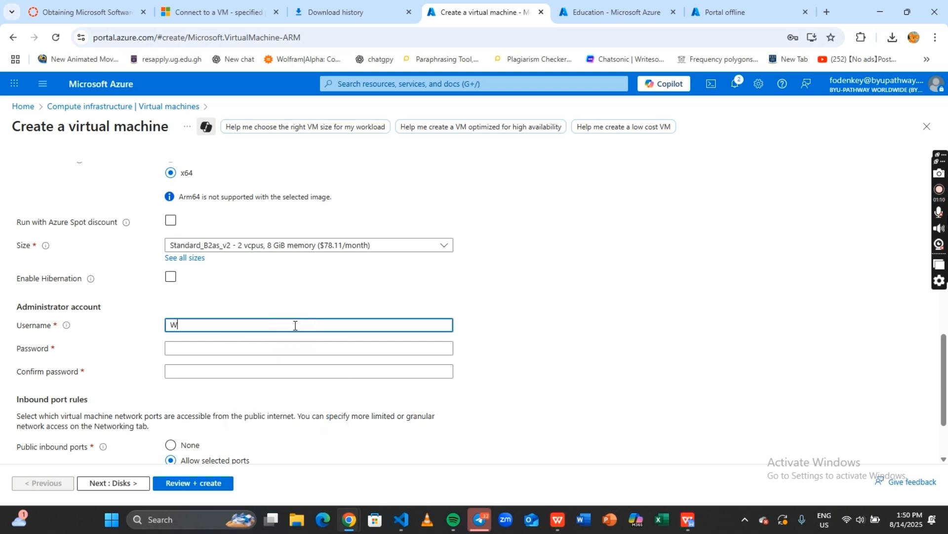
{"action": "type", "text": "eek&"}
{"action": "key", "text": "BackSpace"}
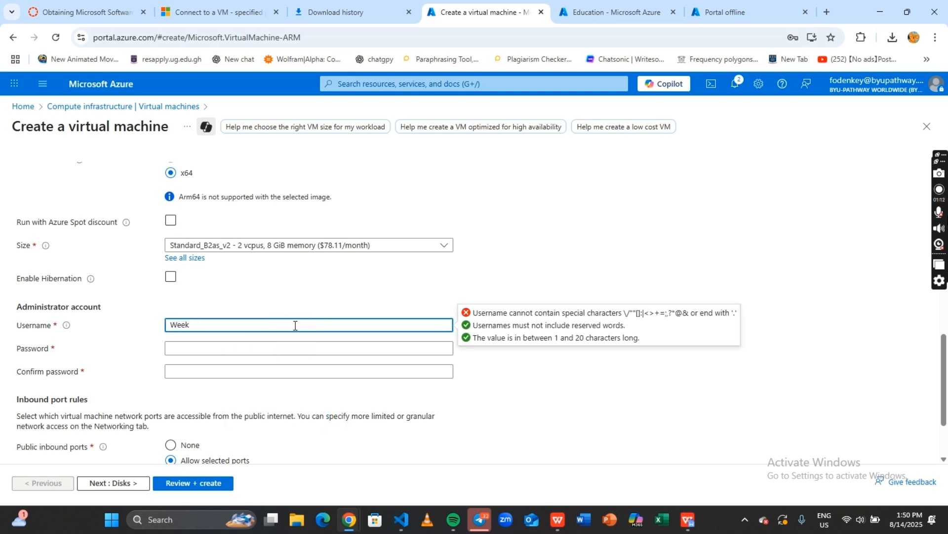
{"action": "type", "text": "7Project"}
Enter and confirm the administrator password, then submit the VM for Review + create
{"action": "left_click", "coordinate": [259, 344]}
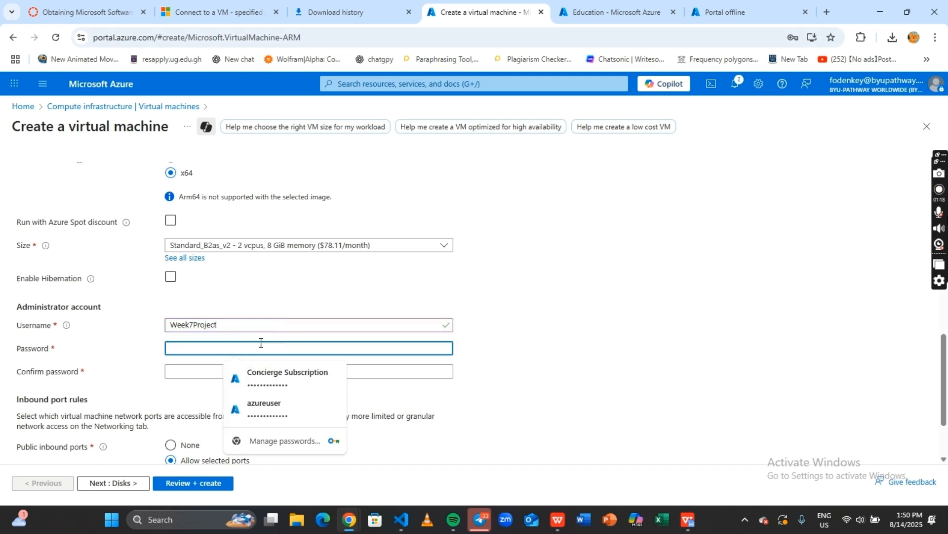
{"action": "type", "text": "•••"}
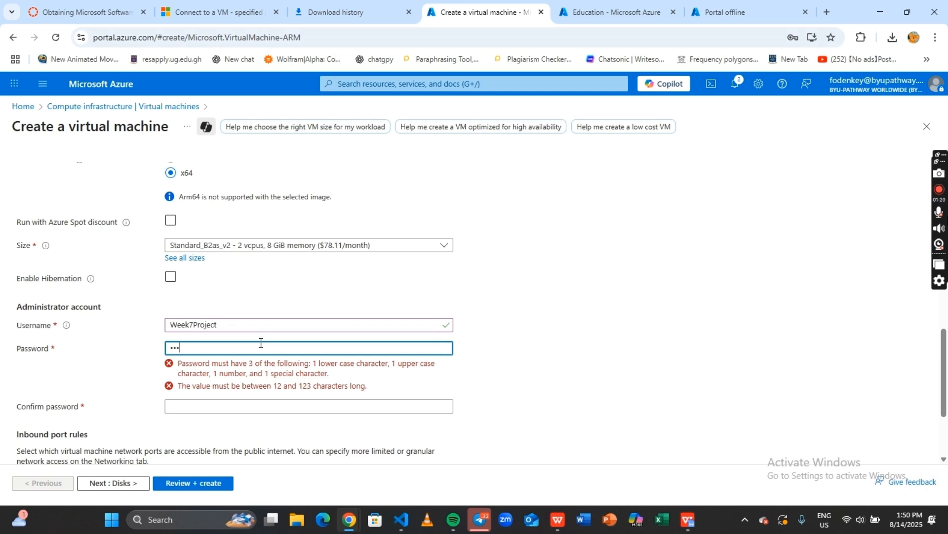
{"action": "type", "text": "••••••••••"}
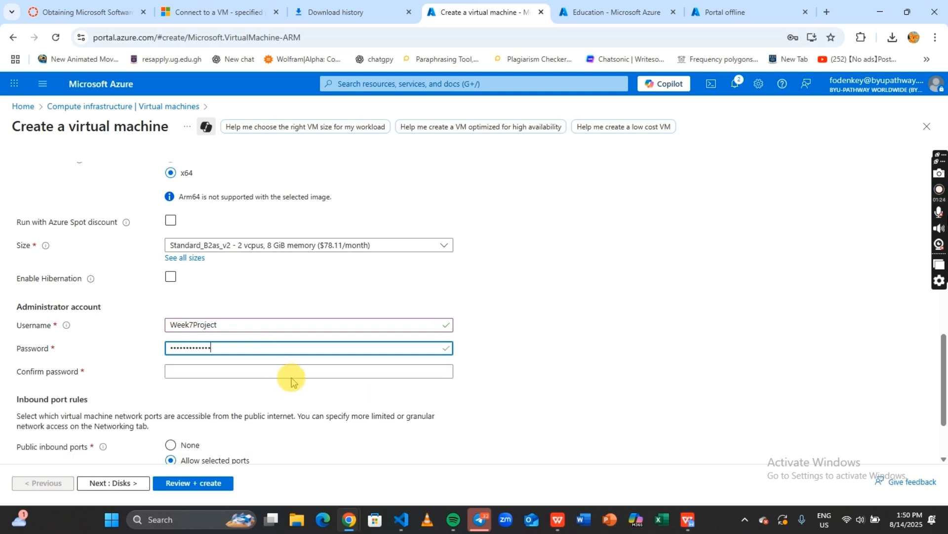
{"action": "left_click", "coordinate": [291, 378]}
{"action": "type", "text": "•"}
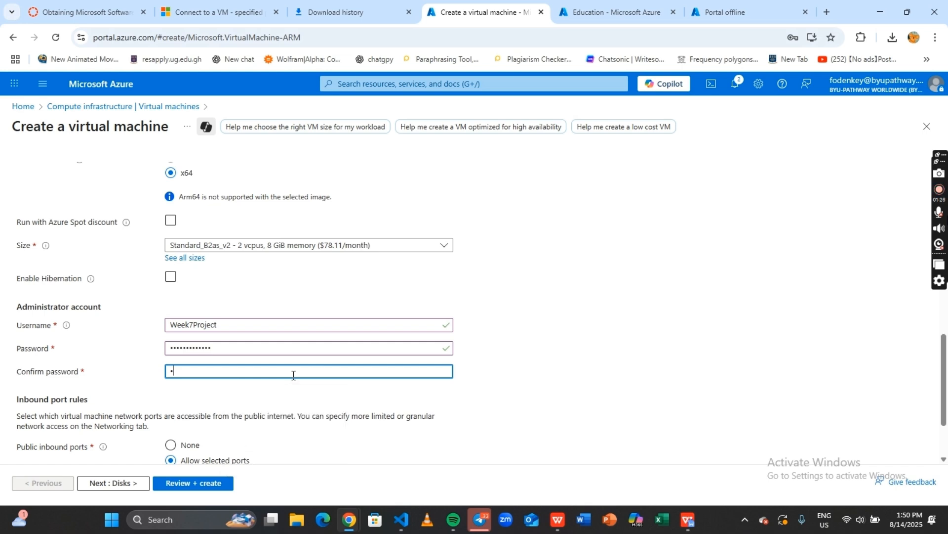
{"action": "type", "text": "•••••"}
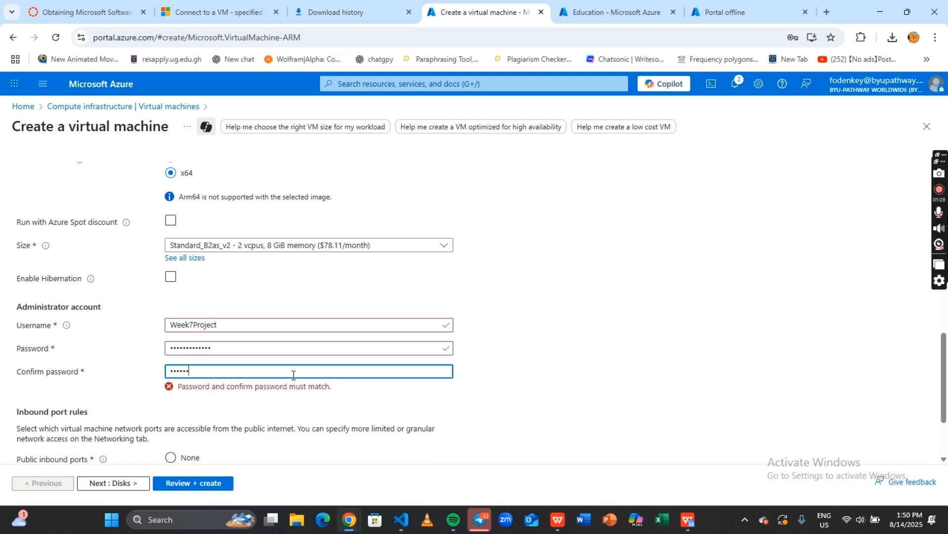
{"action": "type", "text": "•••••••"}
{"action": "scroll", "coordinate": [306, 368], "scroll_direction": "down", "scroll_amount": 2}
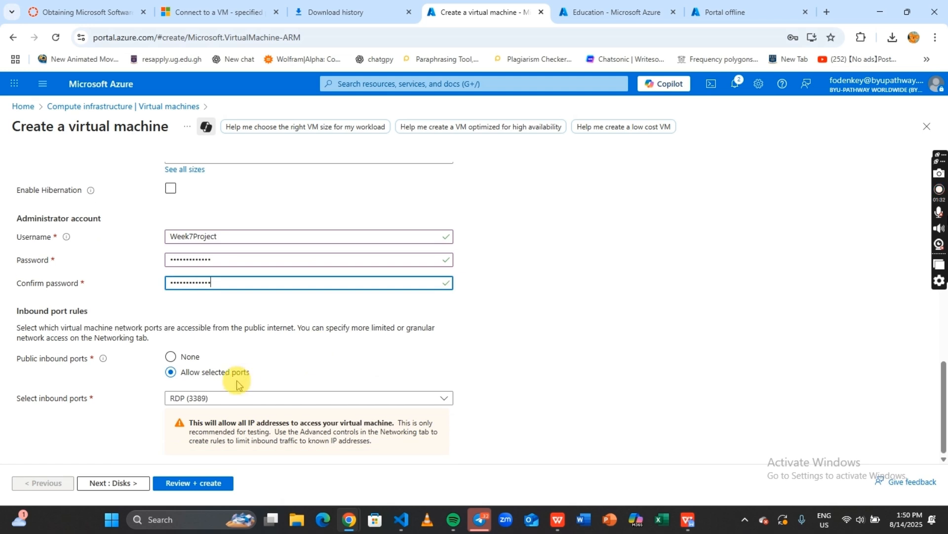
{"action": "left_click", "coordinate": [206, 487]}
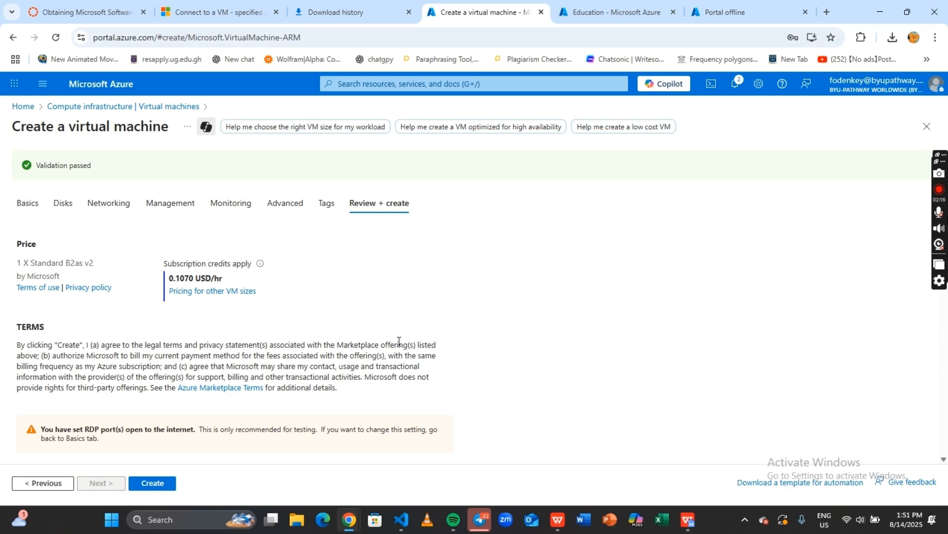
Scroll through the validated configuration summary and create FinalProjectVM
{"action": "scroll", "coordinate": [390, 382], "scroll_direction": "down", "scroll_amount": 5}
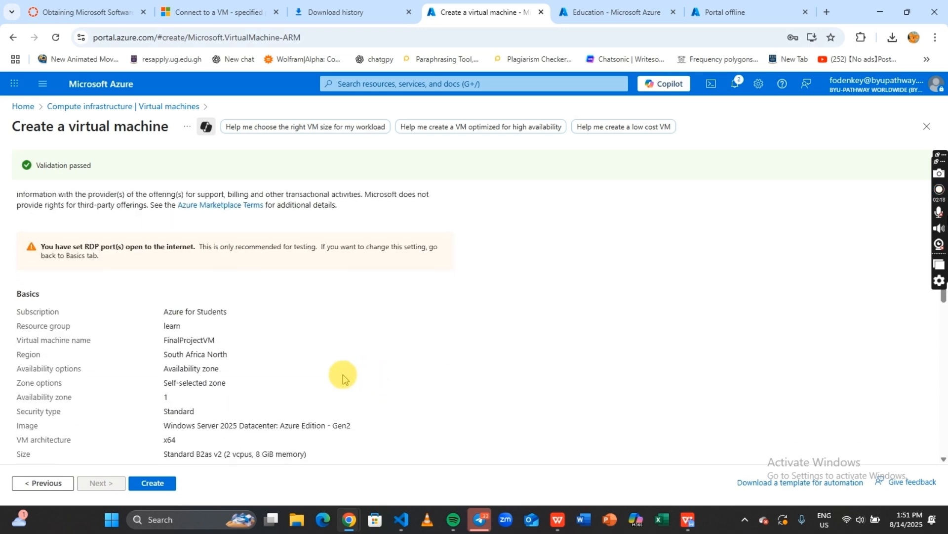
{"action": "scroll", "coordinate": [346, 378], "scroll_direction": "down", "scroll_amount": 8}
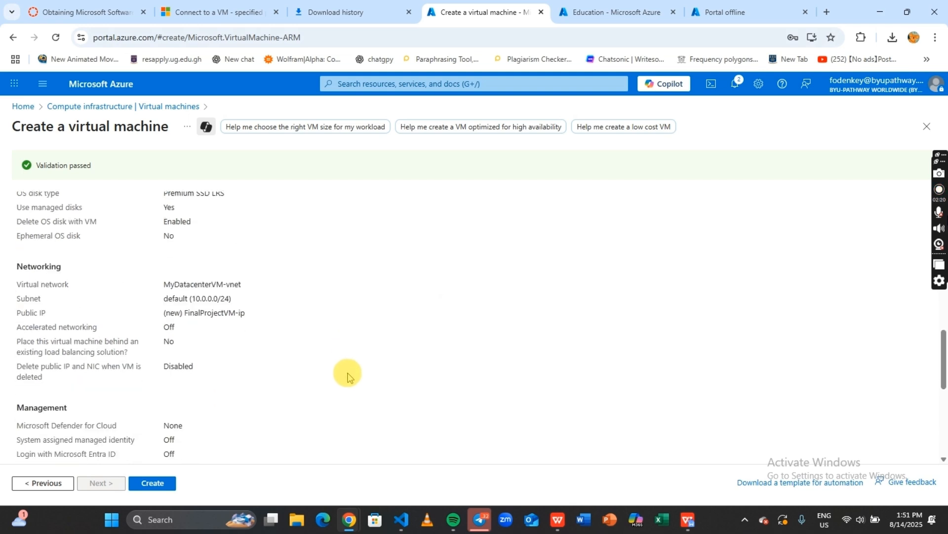
{"action": "scroll", "coordinate": [350, 373], "scroll_direction": "down", "scroll_amount": 4}
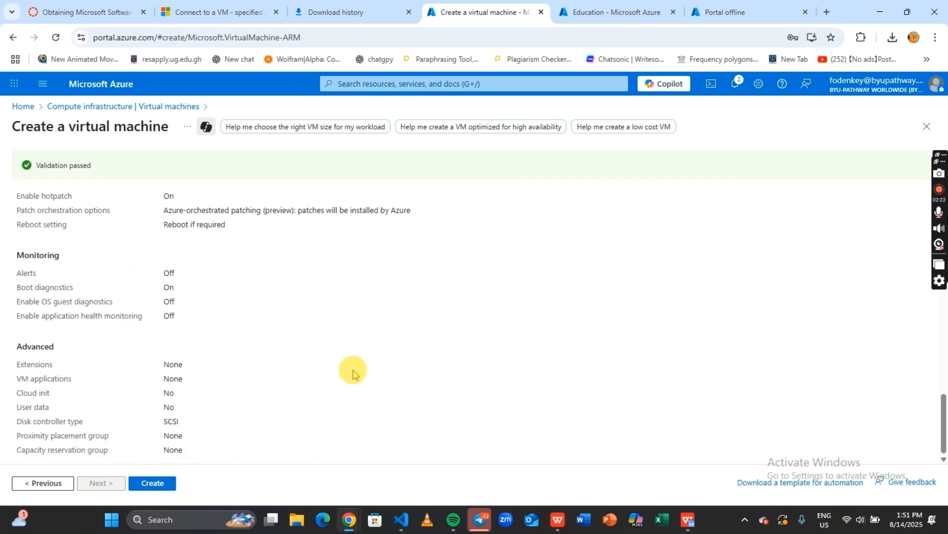
{"action": "left_click", "coordinate": [159, 488]}
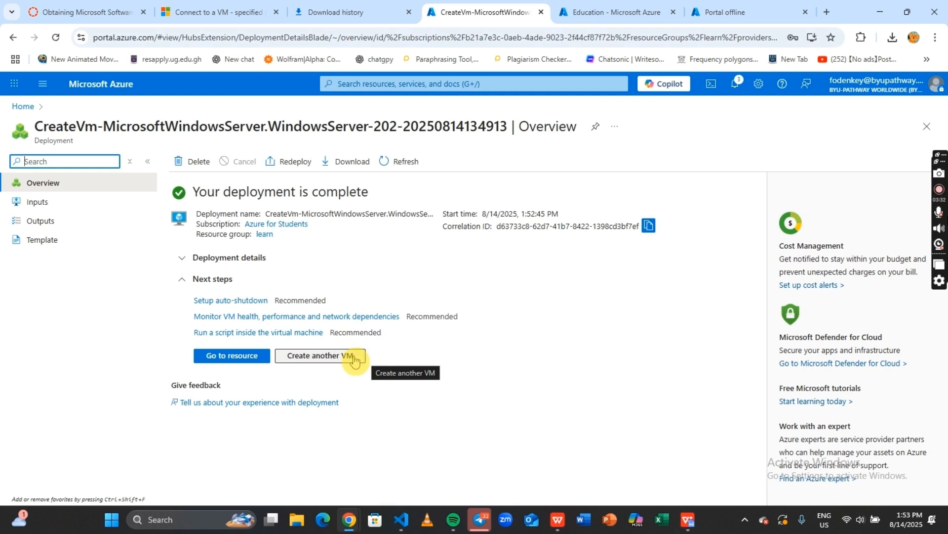
Open FinalProjectVM and refresh its Overview until public IP 20.164.18.185 appears
{"action": "left_click", "coordinate": [248, 358]}
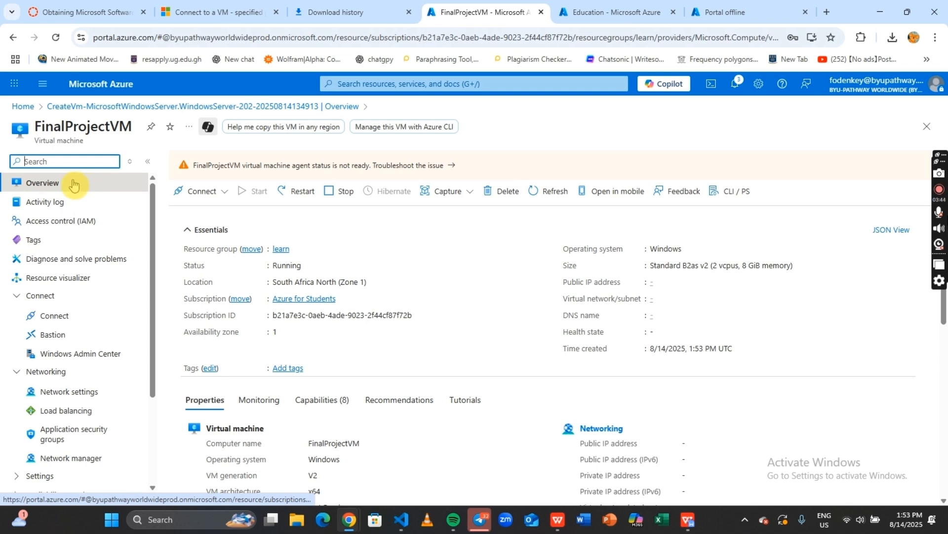
{"action": "left_click", "coordinate": [48, 184]}
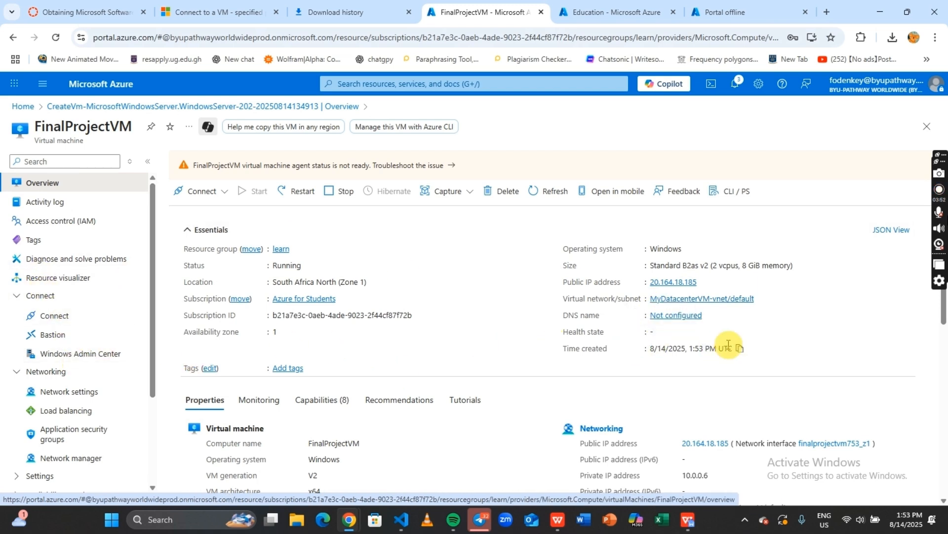
Download FinalProjectVM.rdp from the native RDP connect page and open it
{"action": "left_click", "coordinate": [211, 190]}
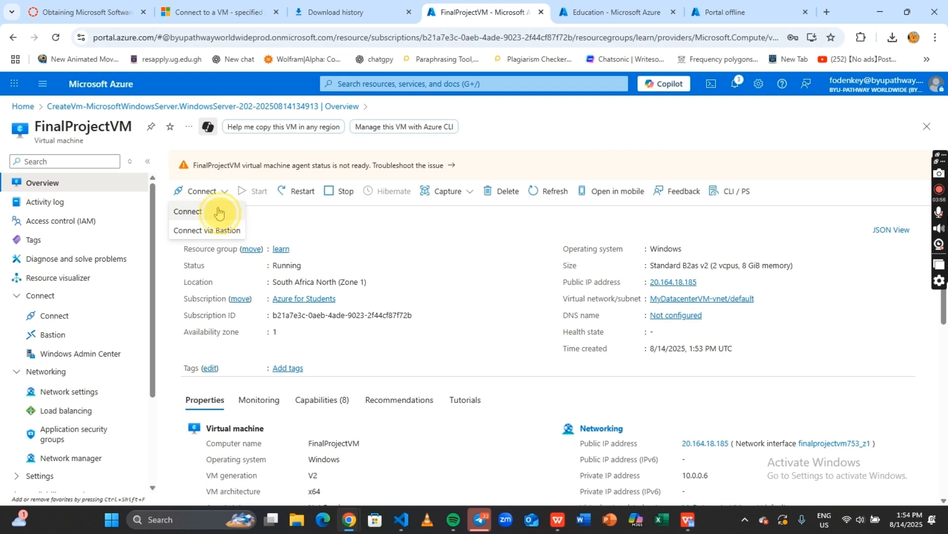
{"action": "left_click", "coordinate": [219, 212]}
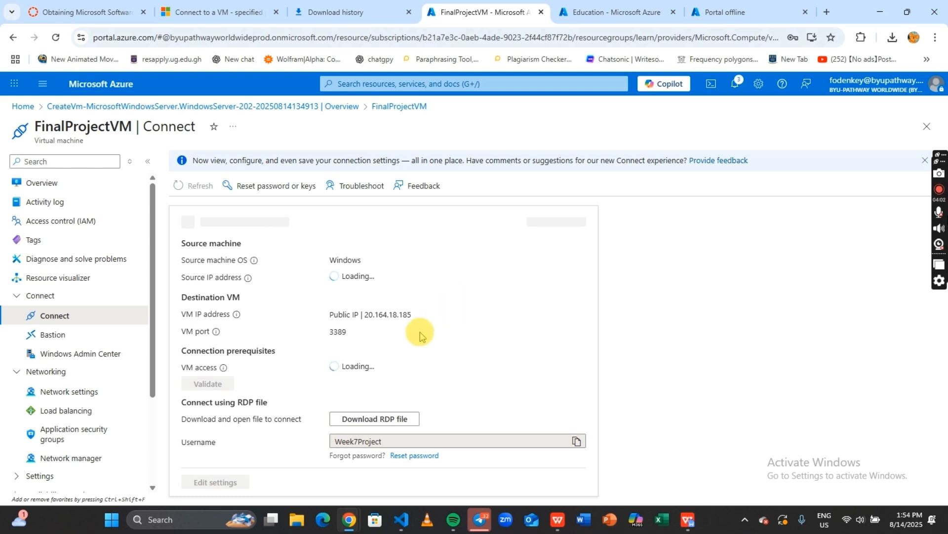
{"action": "left_click", "coordinate": [403, 421]}
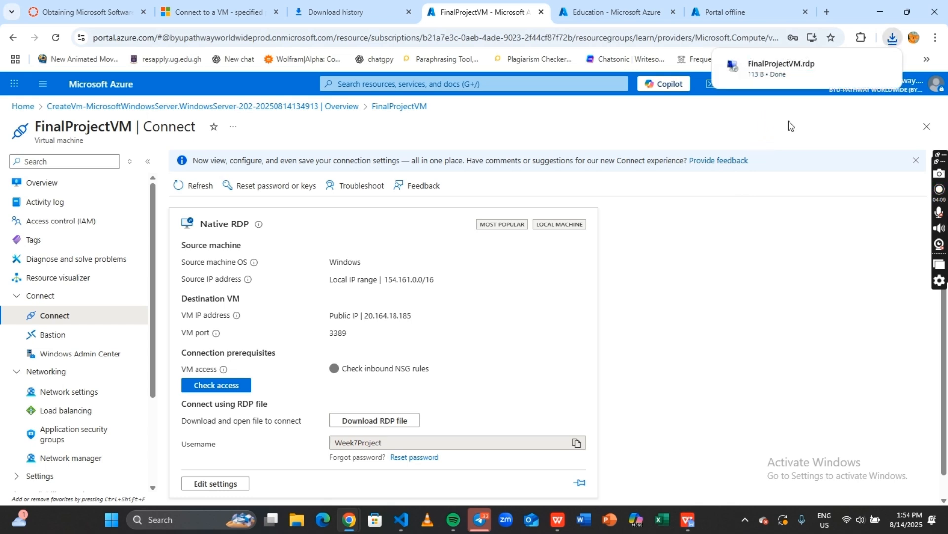
{"action": "left_click", "coordinate": [827, 67]}
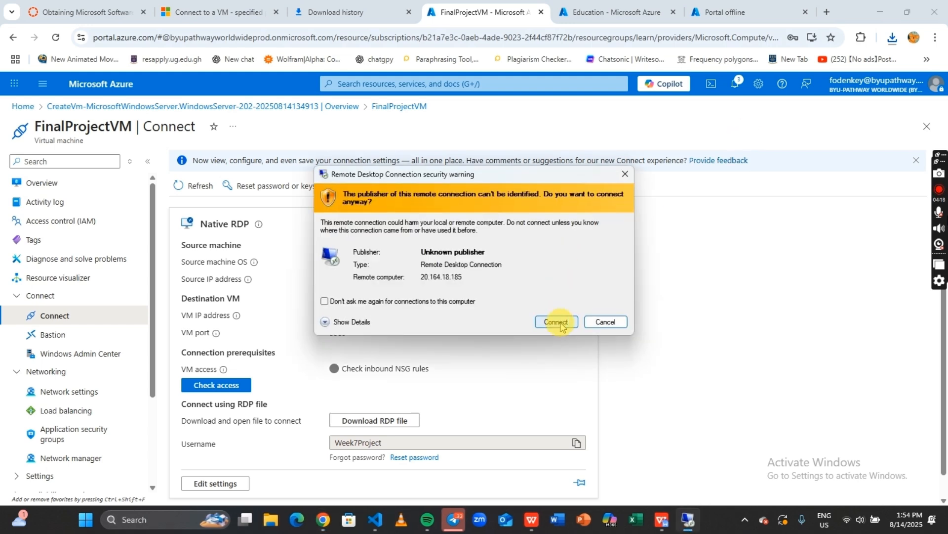
Connect to 20.164.18.185, enter the admin password with Remember me, and accept the certificate
{"action": "left_click", "coordinate": [556, 322]}
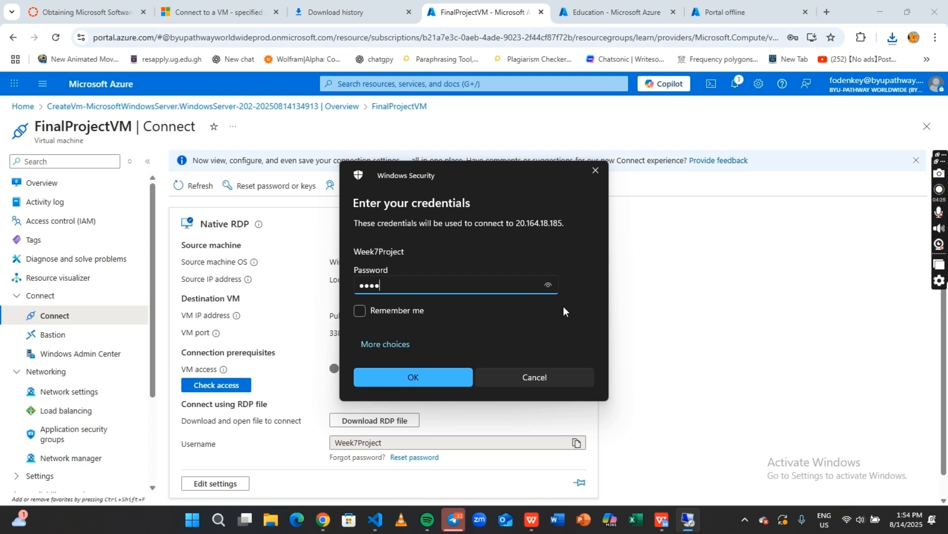
{"action": "type", "text": "•••••••••••••"}
{"action": "left_click", "coordinate": [359, 310]}
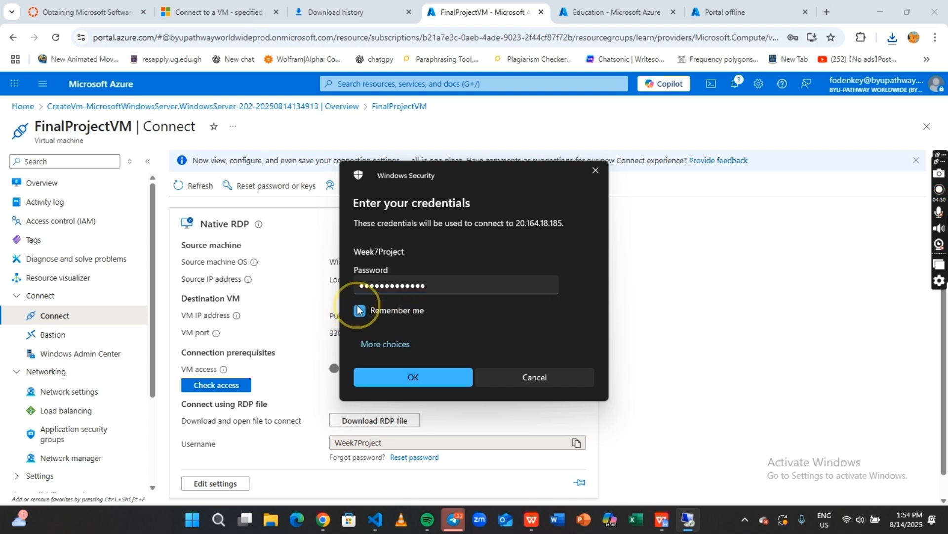
{"action": "left_click", "coordinate": [412, 377]}
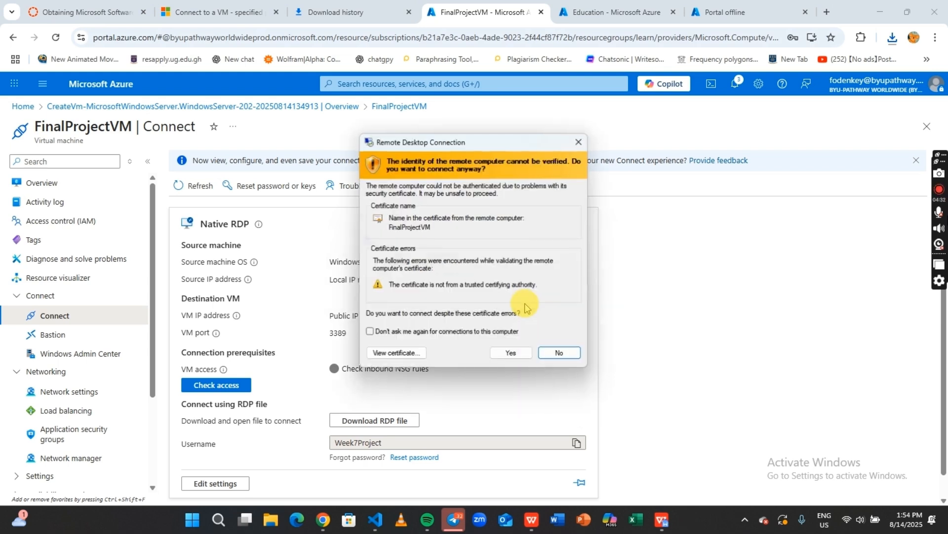
{"action": "left_click", "coordinate": [514, 355]}
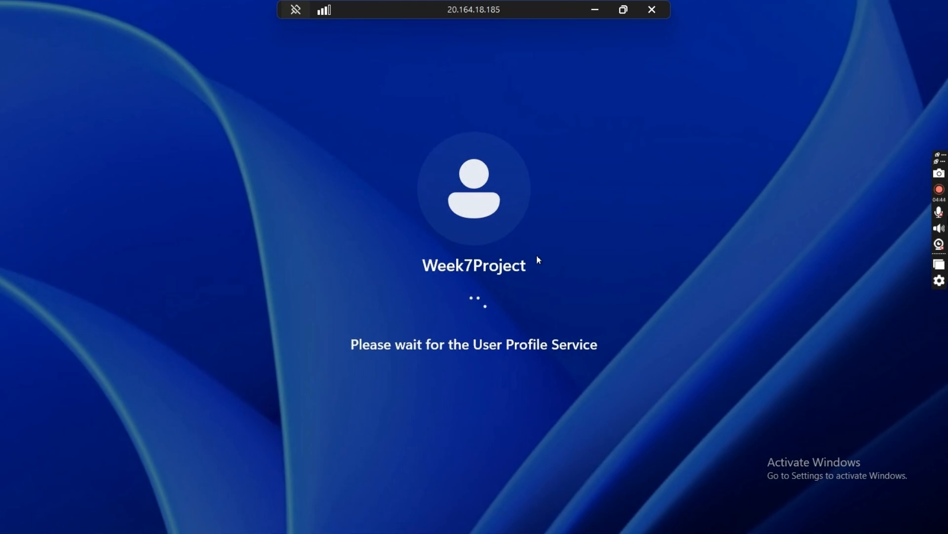
Finish first sign-in by choosing Required only diagnostic data and accepting
{"action": "left_click", "coordinate": [538, 256]}
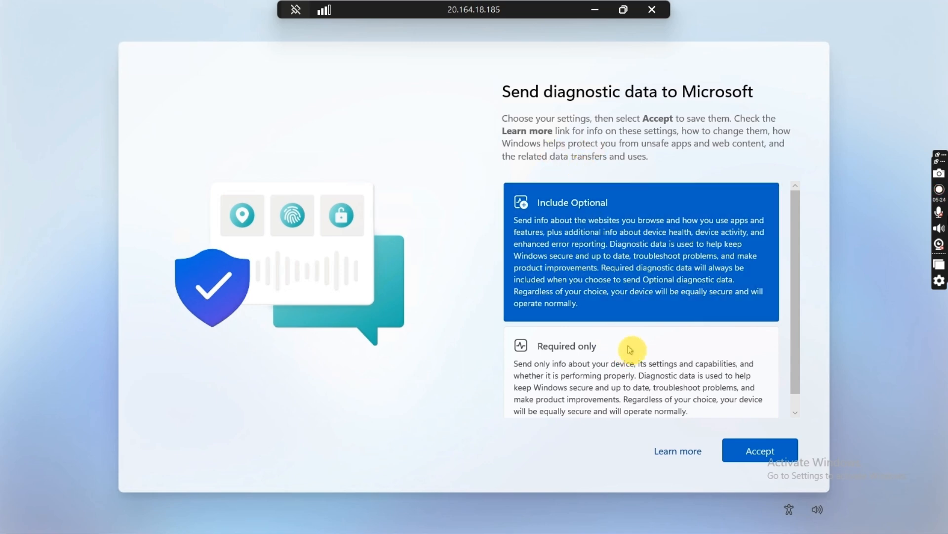
{"action": "scroll", "coordinate": [643, 340], "scroll_direction": "down", "scroll_amount": 1}
{"action": "left_click", "coordinate": [726, 375]}
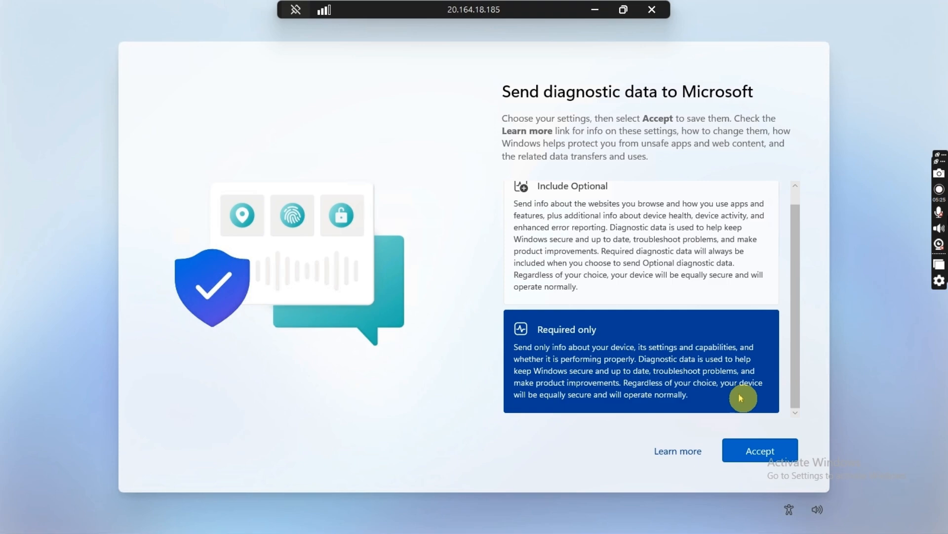
{"action": "left_click", "coordinate": [779, 451]}
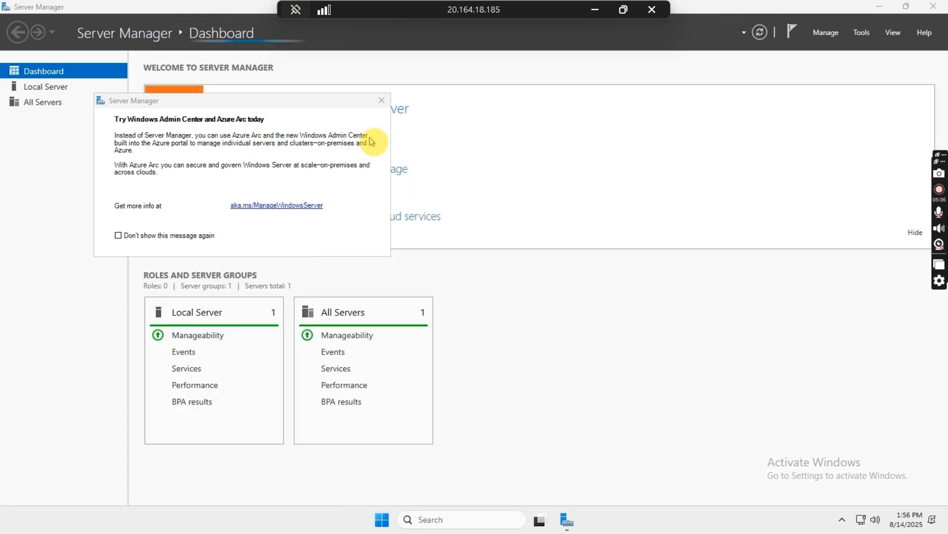
Close the Windows Admin Center popup and minimize Server Manager
{"action": "left_click", "coordinate": [379, 102]}
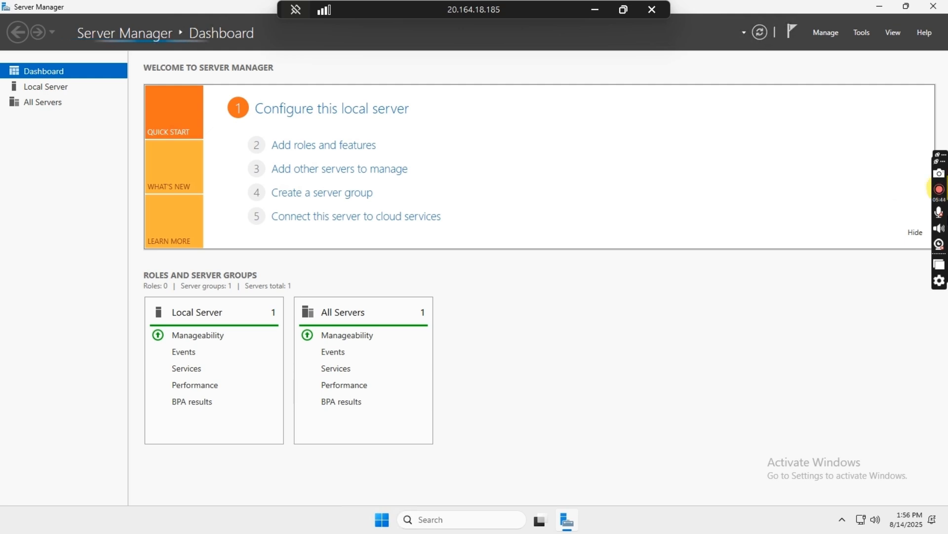
{"action": "left_click", "coordinate": [878, 6]}
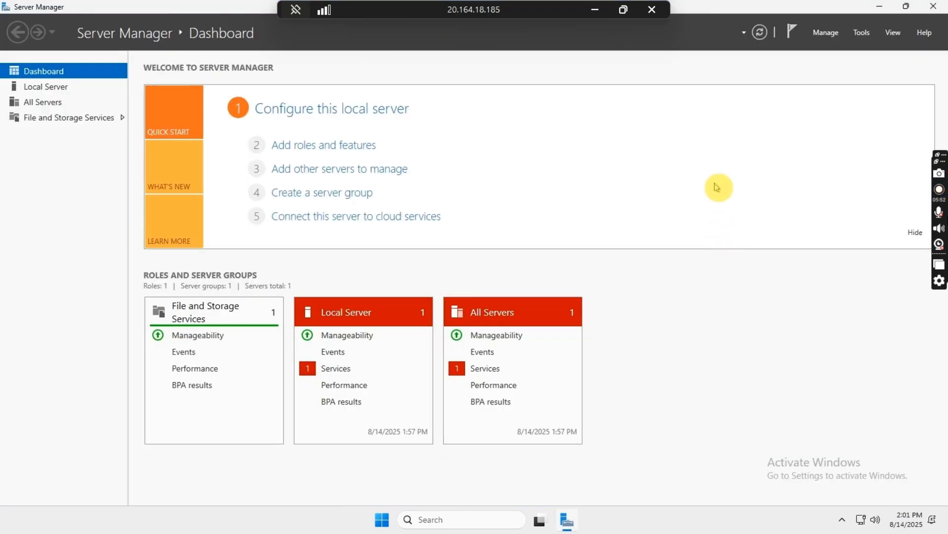
Start Add Roles and Features with role-based installation targeting FinalProjectVM
{"action": "left_click", "coordinate": [829, 33]}
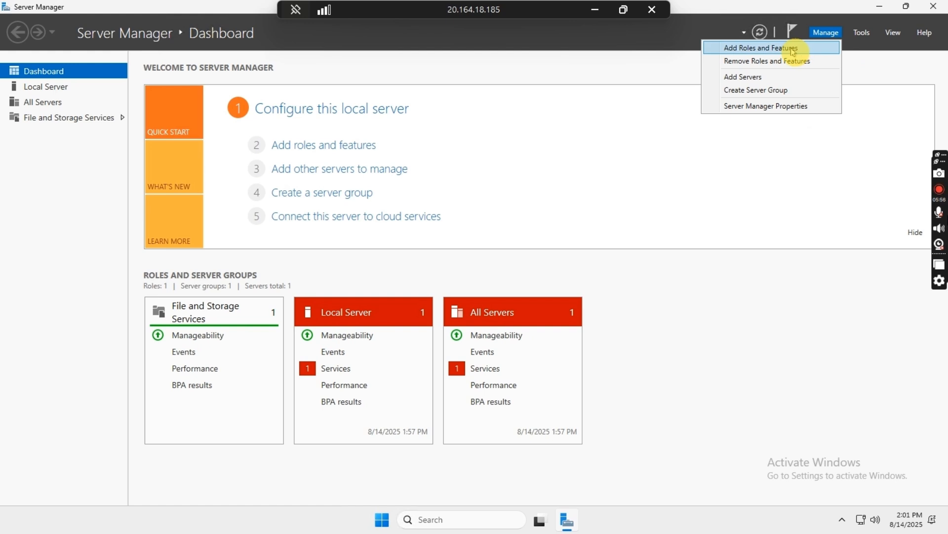
{"action": "left_click", "coordinate": [761, 48]}
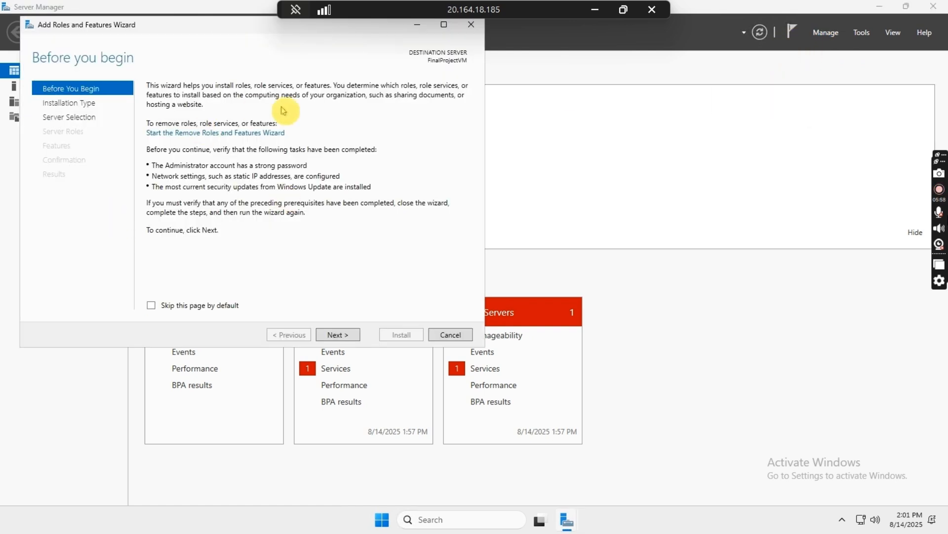
{"action": "left_click", "coordinate": [354, 327]}
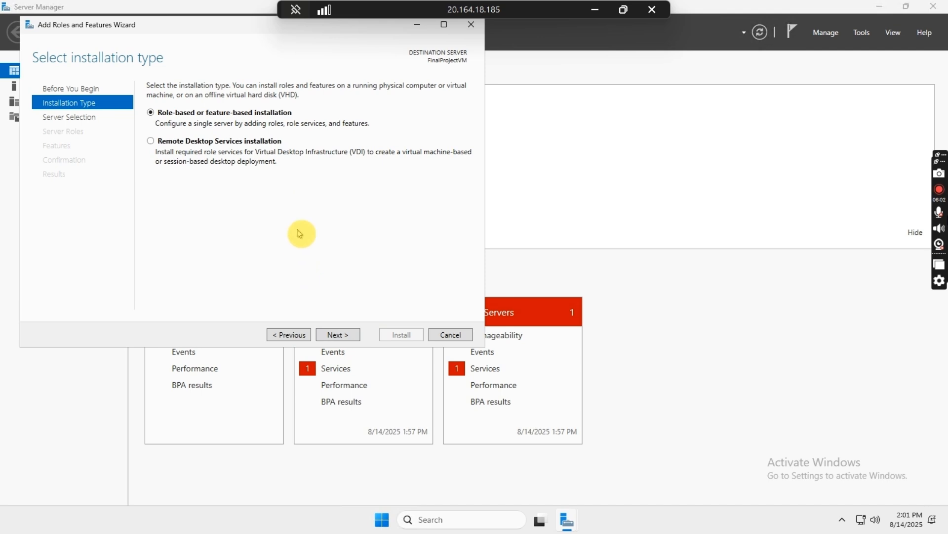
{"action": "left_click", "coordinate": [345, 336]}
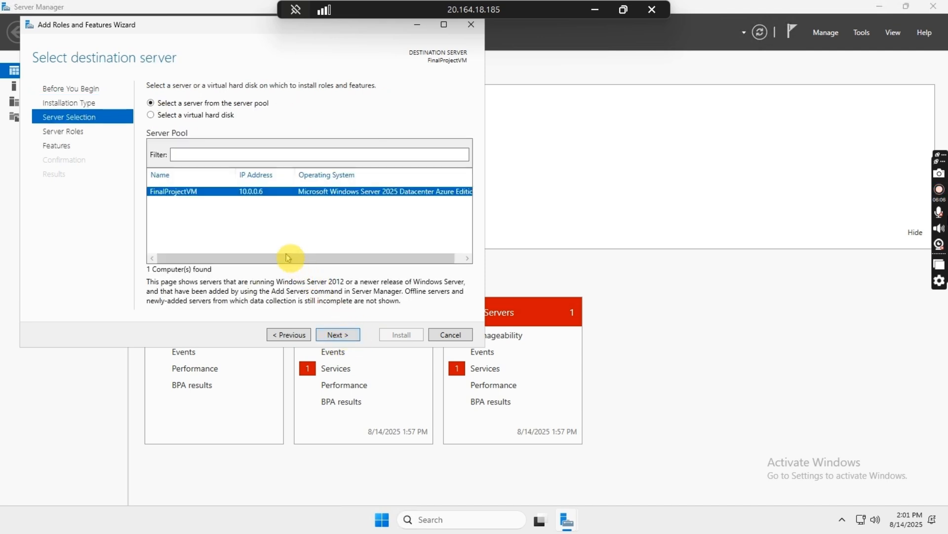
{"action": "left_click", "coordinate": [345, 336]}
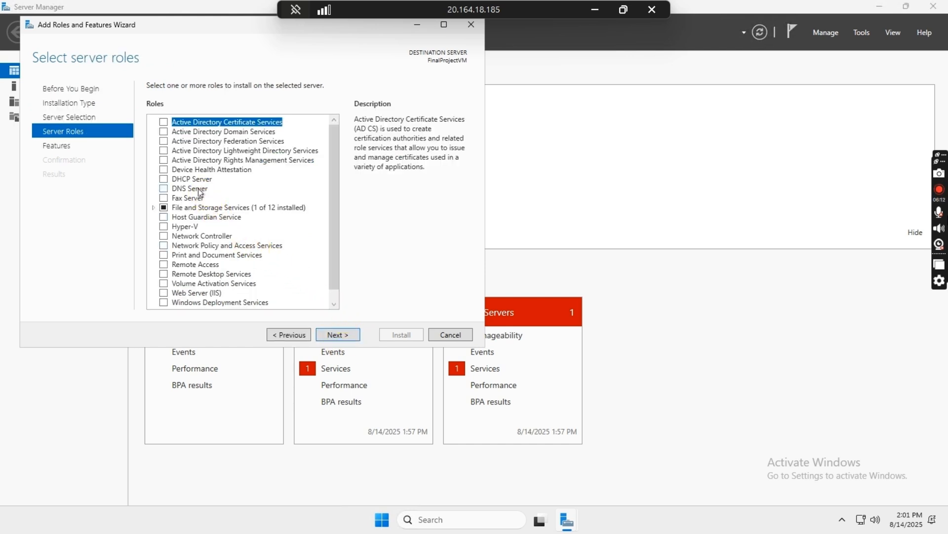
Select Active Directory Domain Services with its required tools and advance to Confirmation
{"action": "left_click", "coordinate": [164, 132]}
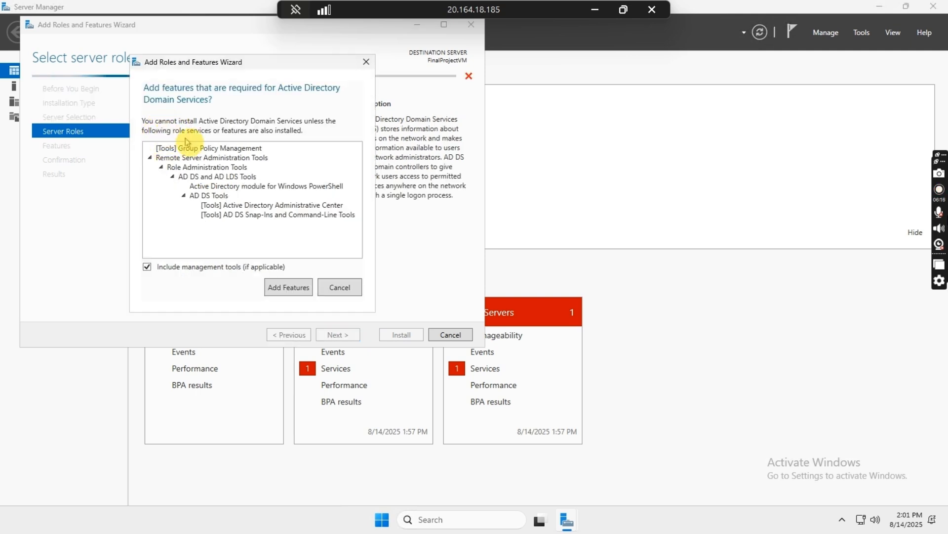
{"action": "left_click", "coordinate": [289, 287]}
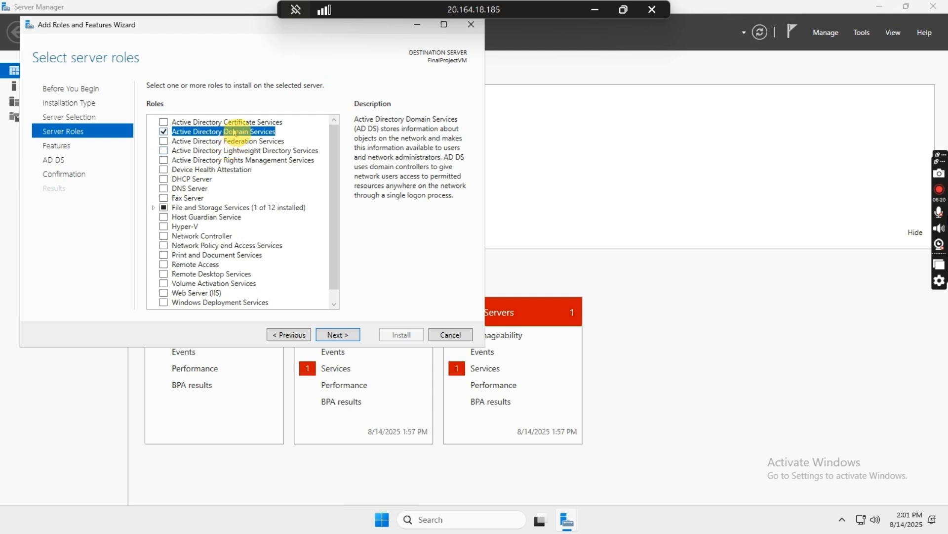
{"action": "left_click", "coordinate": [338, 334]}
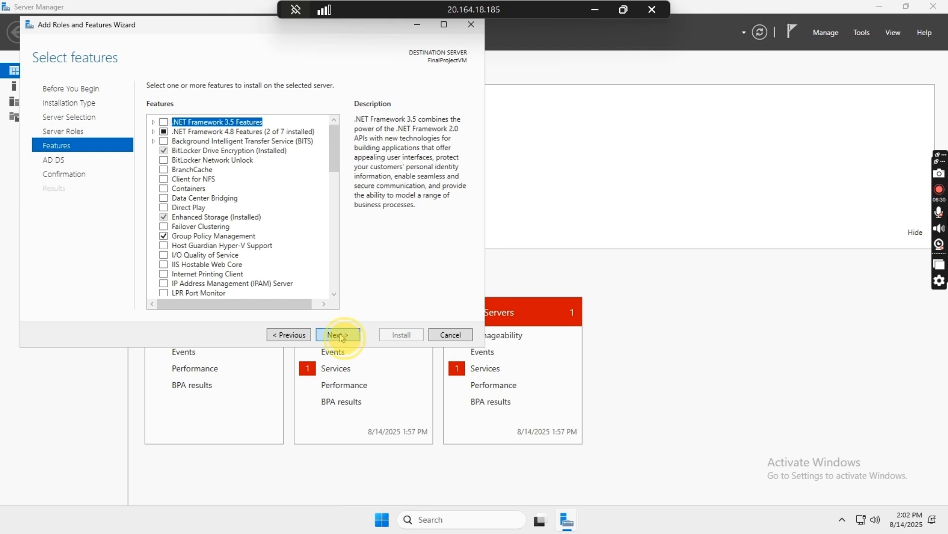
{"action": "left_click", "coordinate": [340, 335]}
{"action": "left_click", "coordinate": [341, 336]}
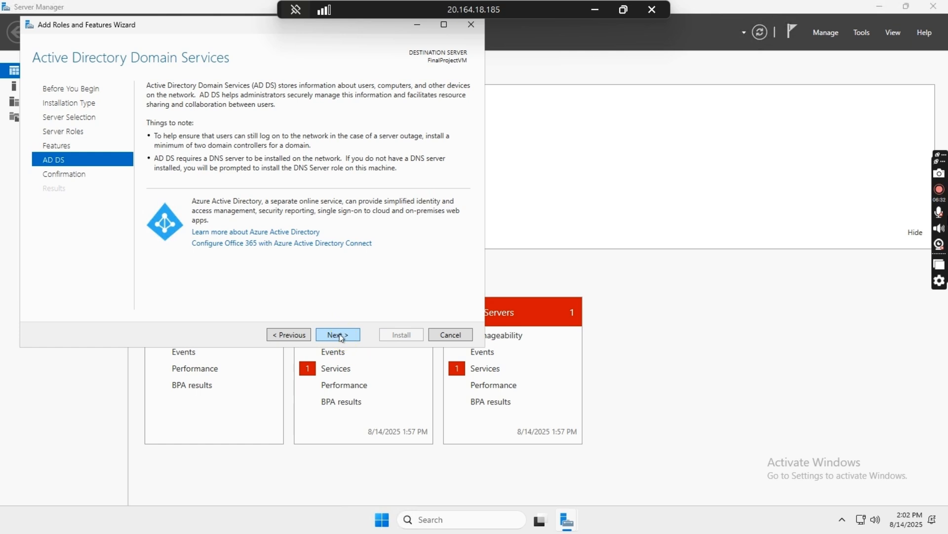
{"action": "left_click", "coordinate": [341, 335]}
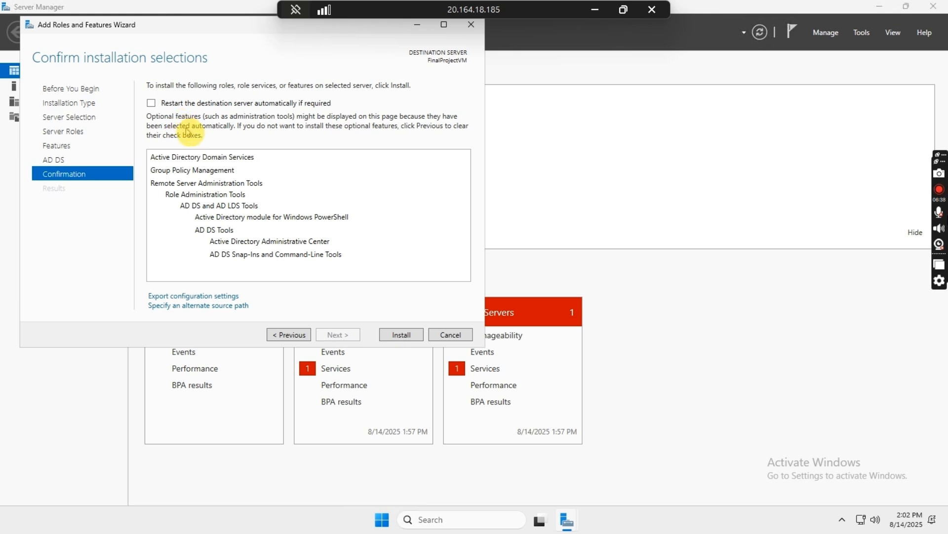
Allow automatic restart if required and start installing the Active Directory Domain Services role
{"action": "left_click", "coordinate": [166, 105]}
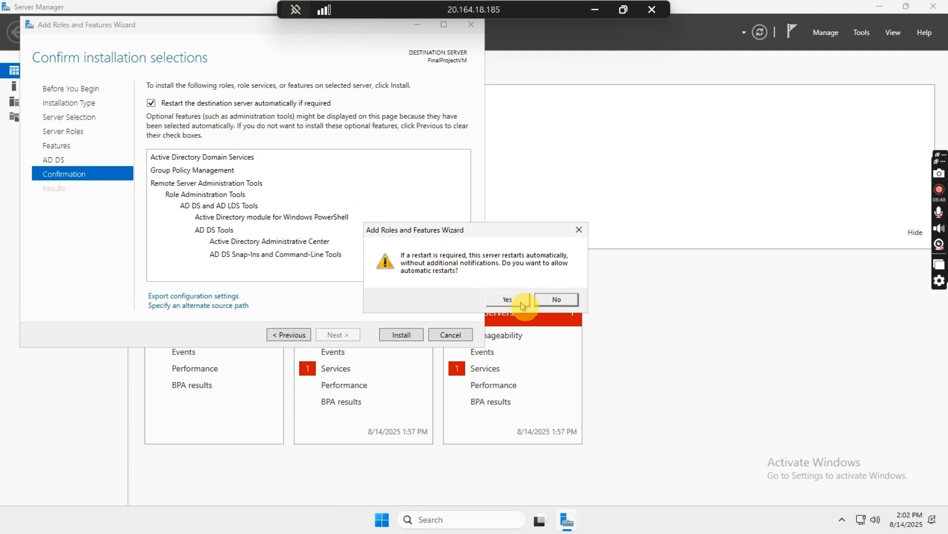
{"action": "left_click", "coordinate": [548, 300]}
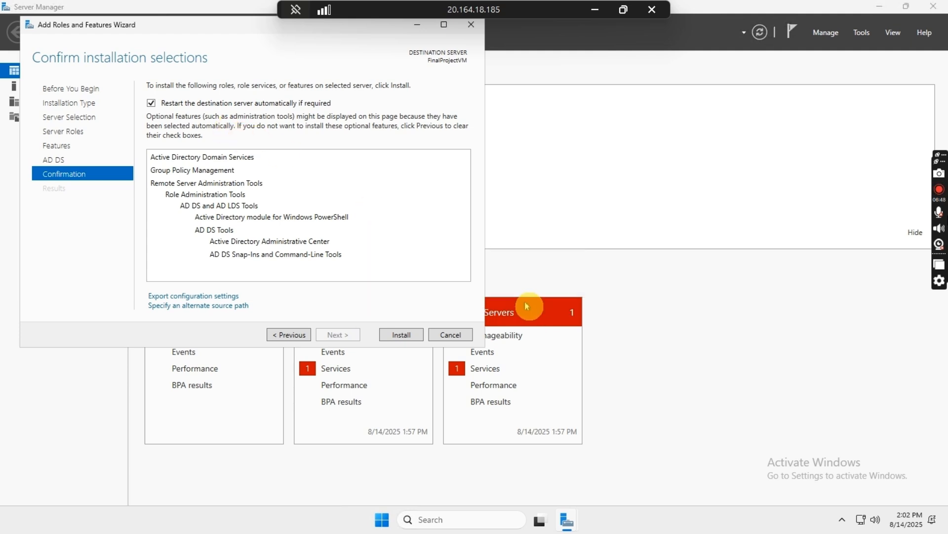
{"action": "left_click", "coordinate": [393, 335]}
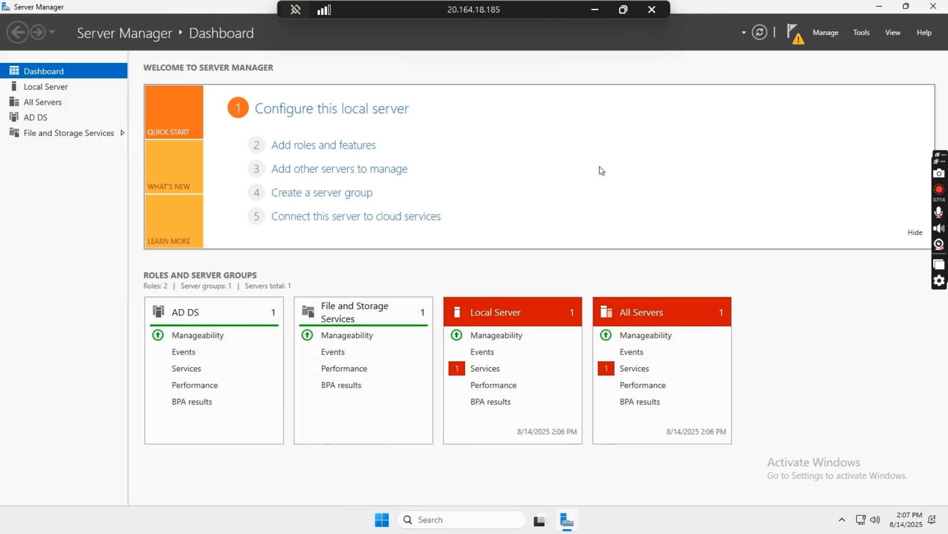
Begin promoting the server as a new forest with root domain ensignsuccess.corp
{"action": "left_click", "coordinate": [791, 30]}
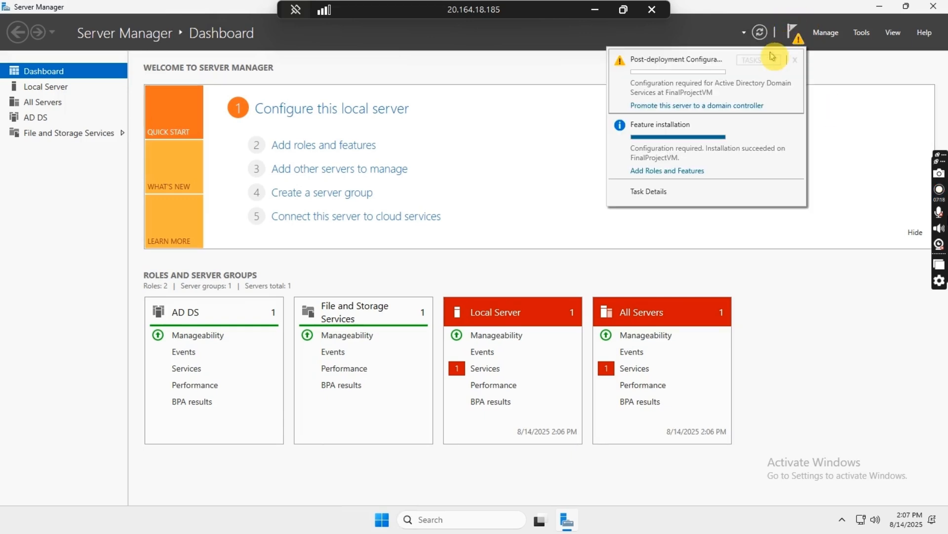
{"action": "left_click", "coordinate": [674, 106]}
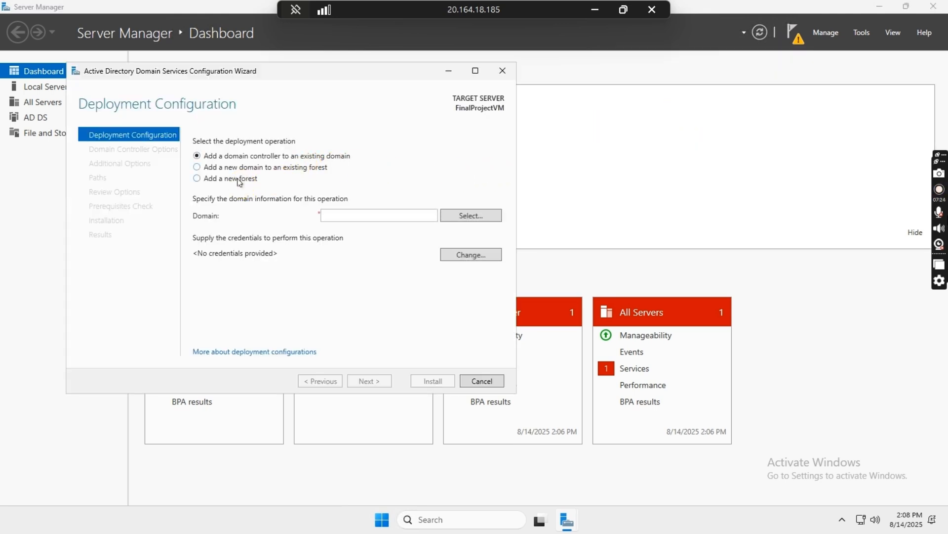
{"action": "left_click", "coordinate": [239, 180]}
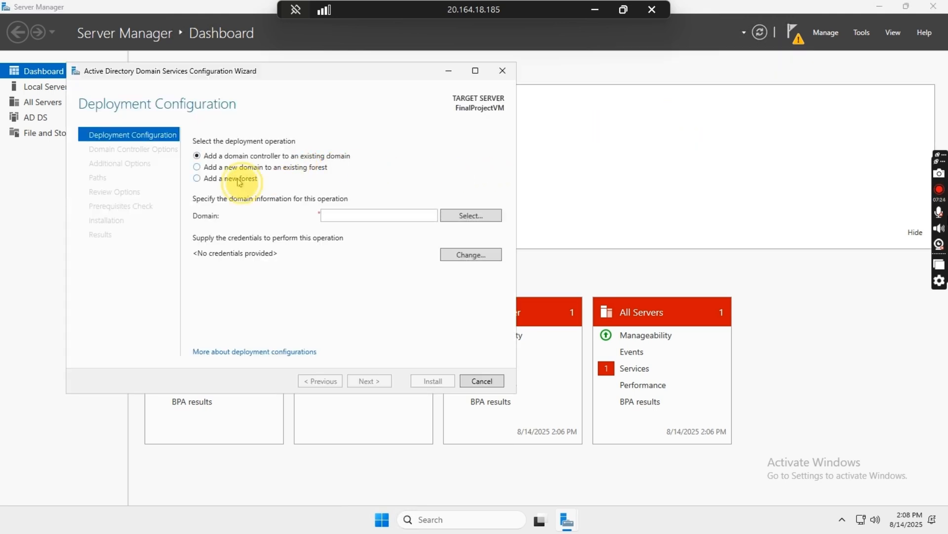
{"action": "left_click", "coordinate": [345, 216]}
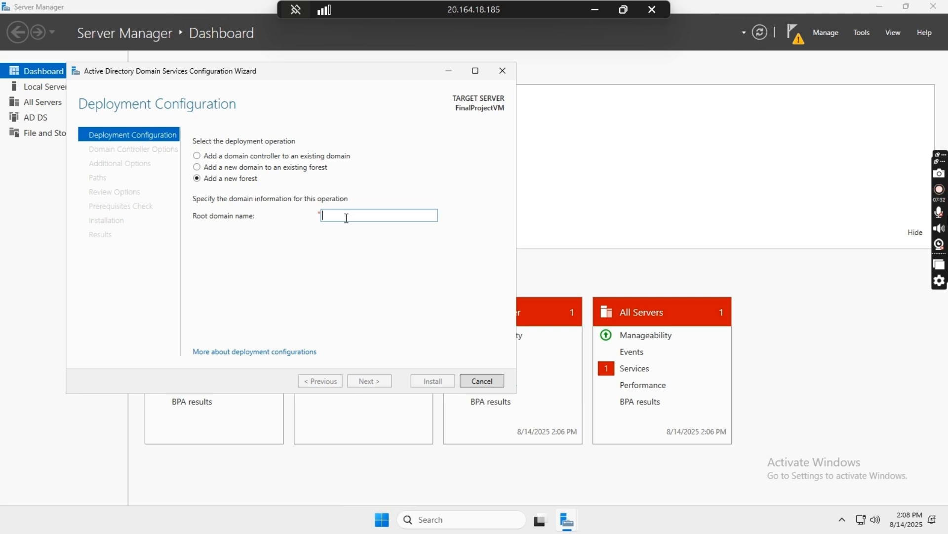
{"action": "left_click", "coordinate": [346, 218]}
{"action": "type", "text": "ensignsuccess"}
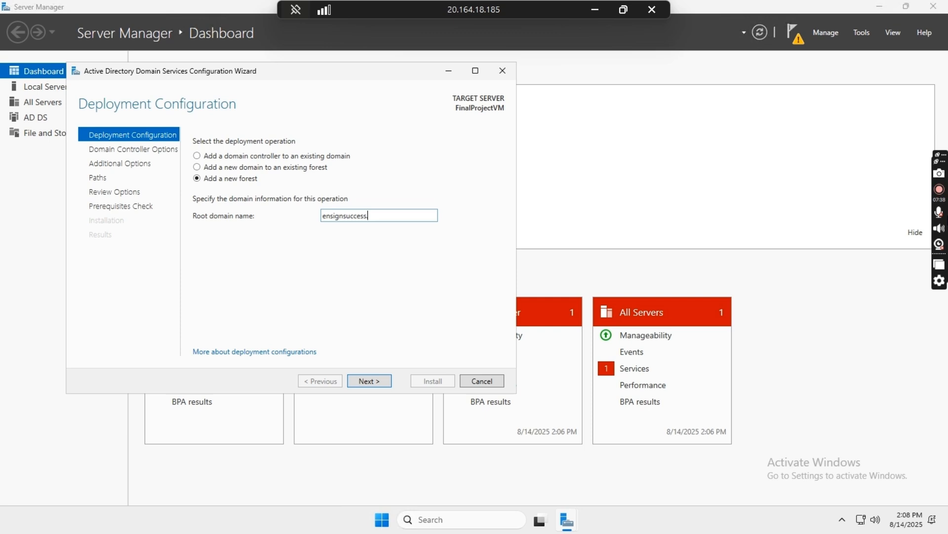
{"action": "type", "text": ".corp"}
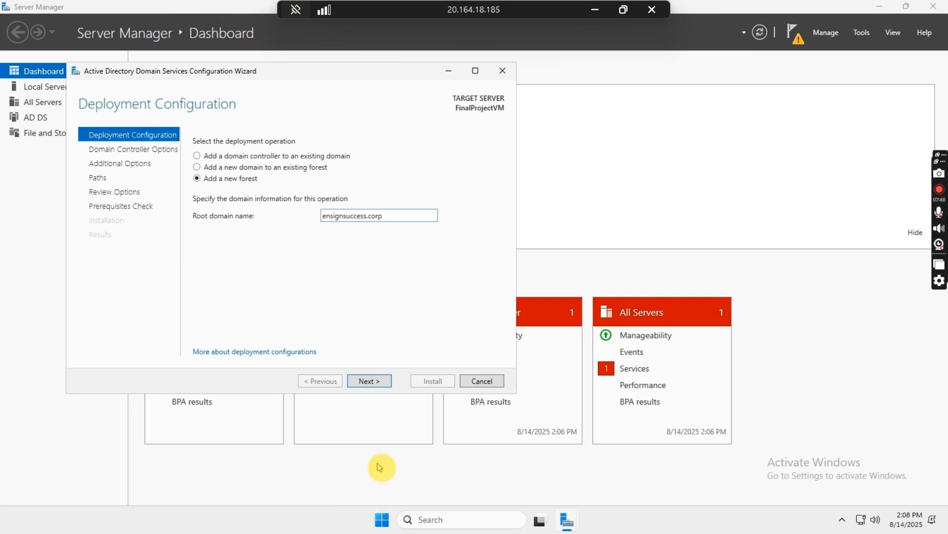
{"action": "left_click", "coordinate": [379, 382]}
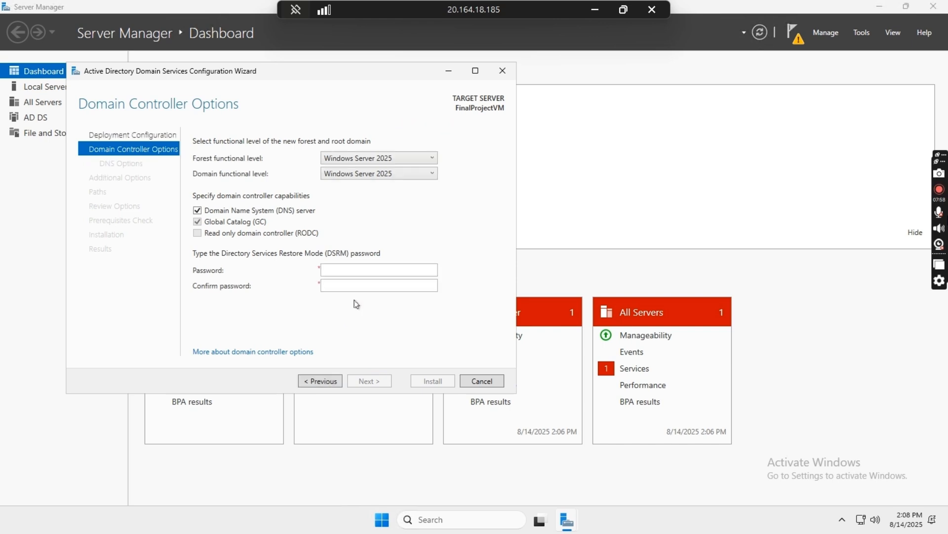
Enter and confirm the Directory Services Restore Mode password on Domain Controller Options
{"action": "left_click", "coordinate": [357, 302]}
{"action": "left_click", "coordinate": [371, 270]}
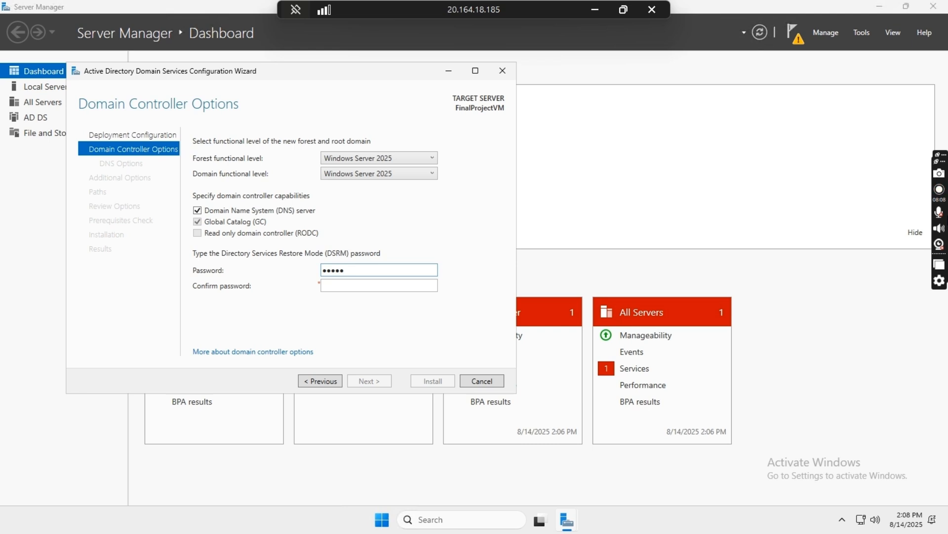
{"action": "type", "text": "••"}
{"action": "left_click", "coordinate": [391, 286]}
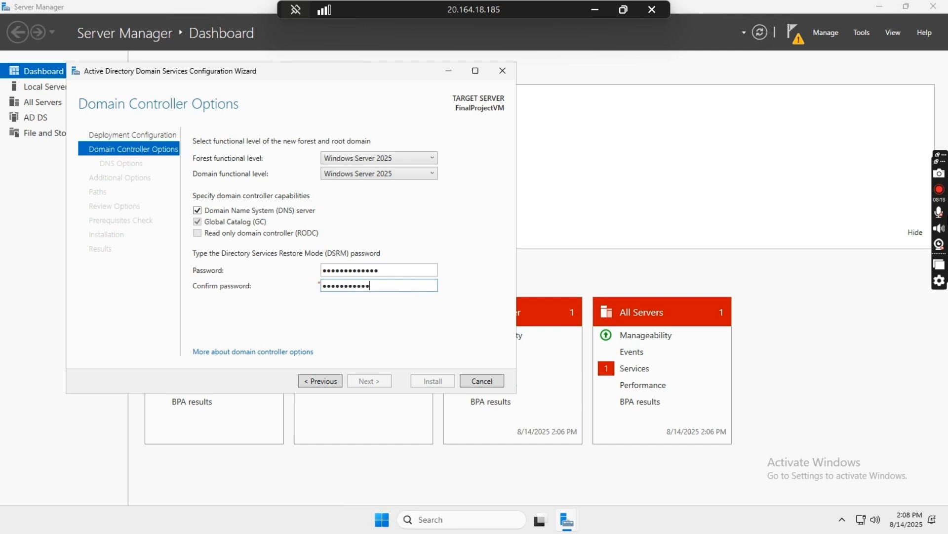
{"action": "type", "text": "••"}
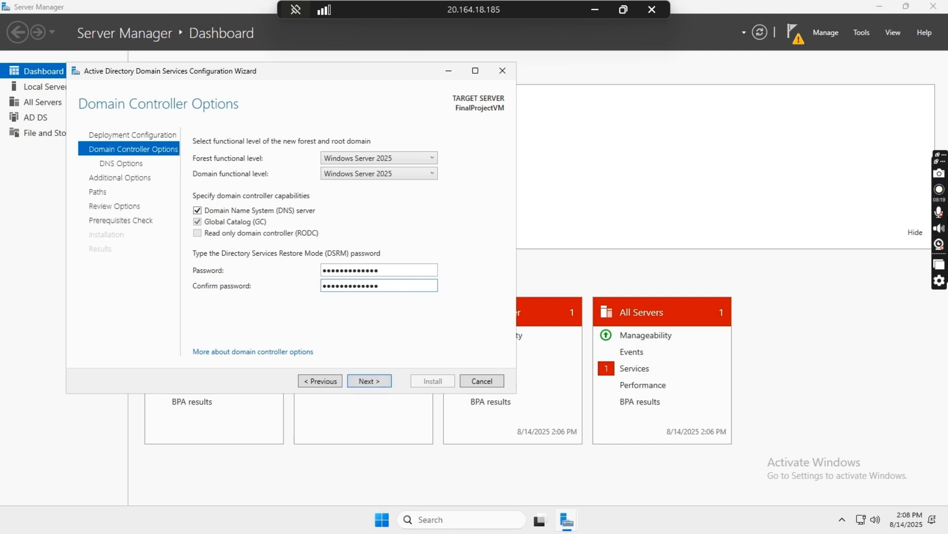
{"action": "left_click", "coordinate": [373, 381]}
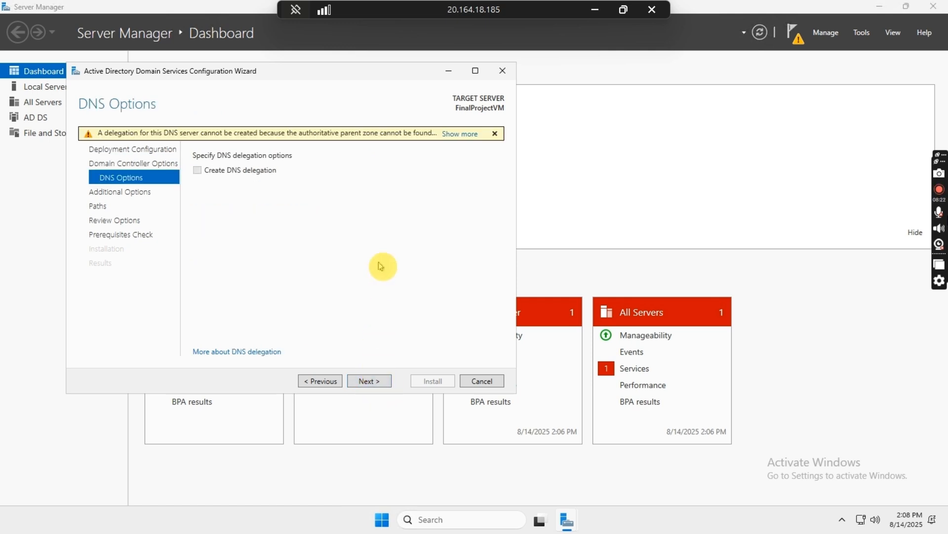
Accept default DNS, NetBIOS name ENSIGNSUCCESS, folder paths and review settings to run prerequisite checks
{"action": "left_click", "coordinate": [370, 381]}
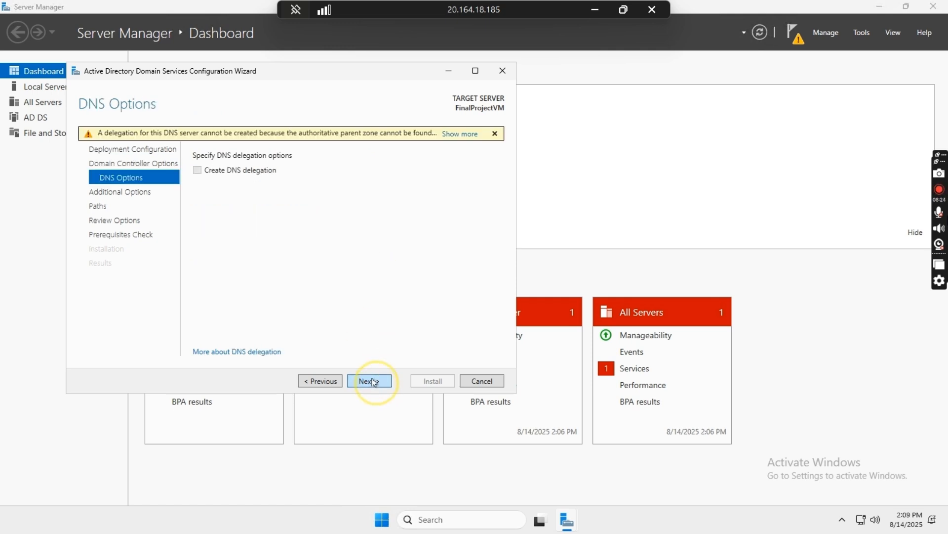
{"action": "left_click", "coordinate": [376, 381]}
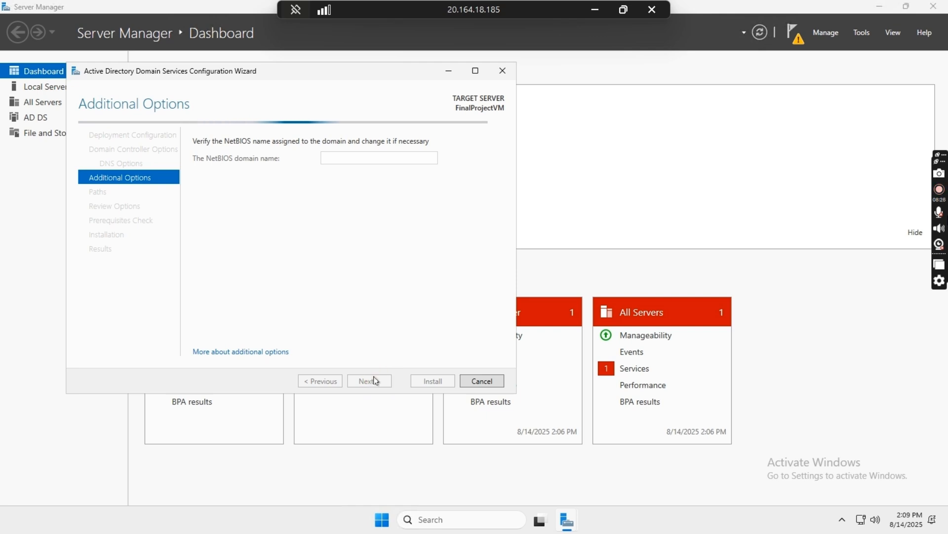
{"action": "left_click", "coordinate": [375, 381]}
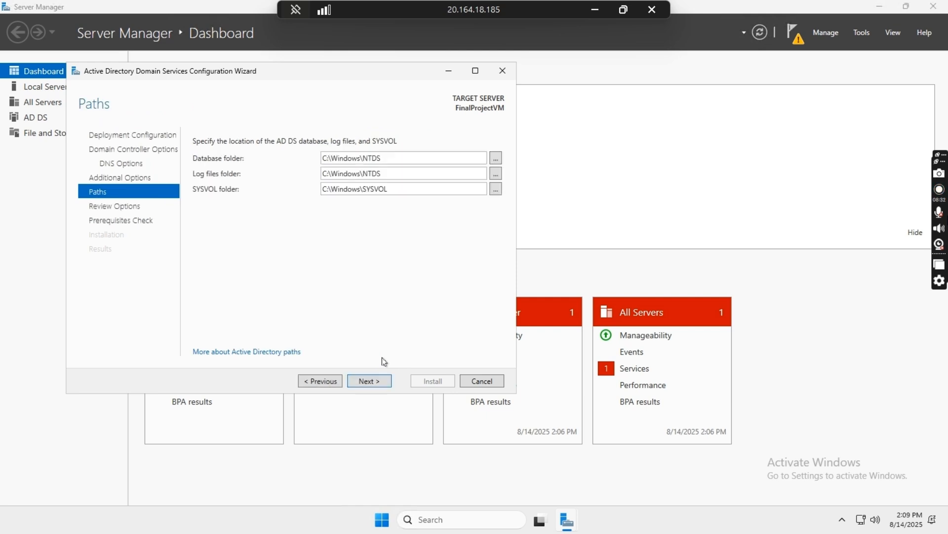
{"action": "left_click", "coordinate": [377, 382]}
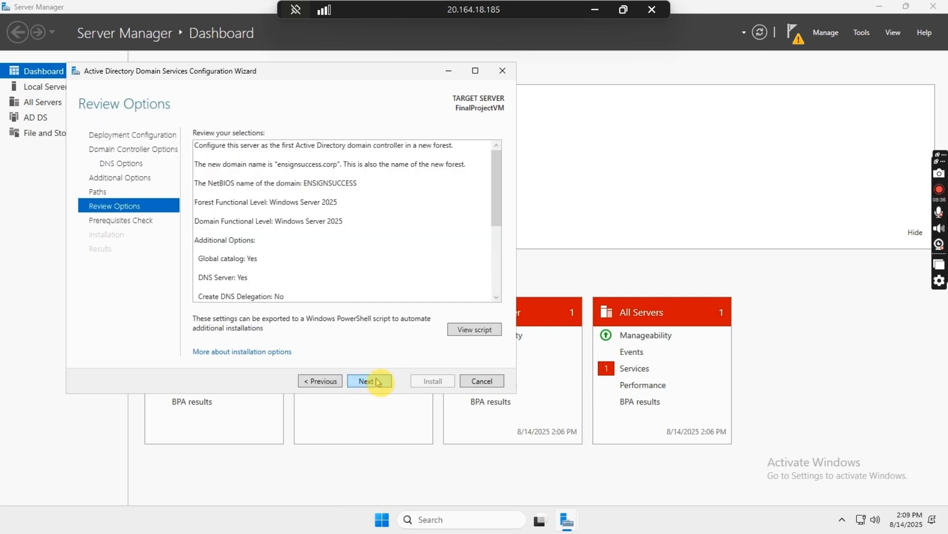
{"action": "left_click", "coordinate": [377, 381]}
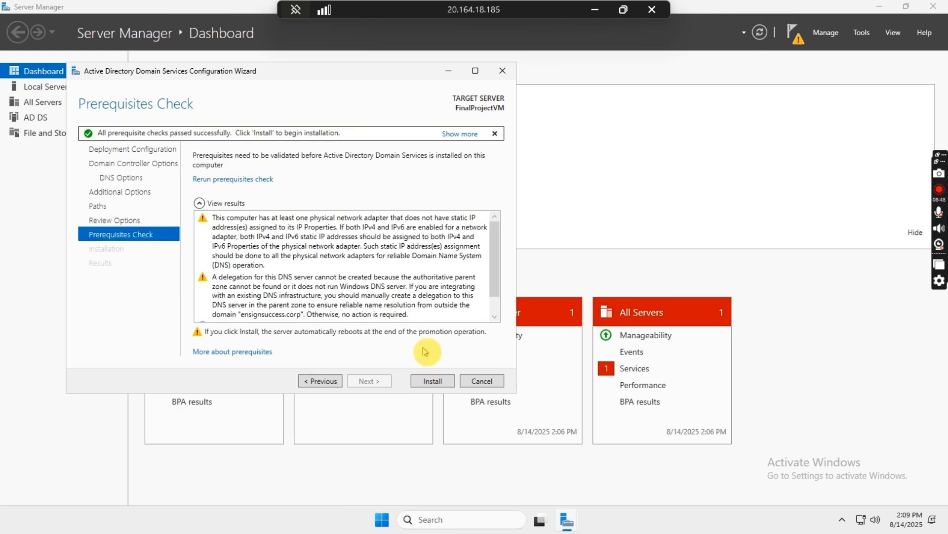
Install the domain controller promotion and dismiss the upcoming sign-out warning
{"action": "left_click", "coordinate": [434, 383]}
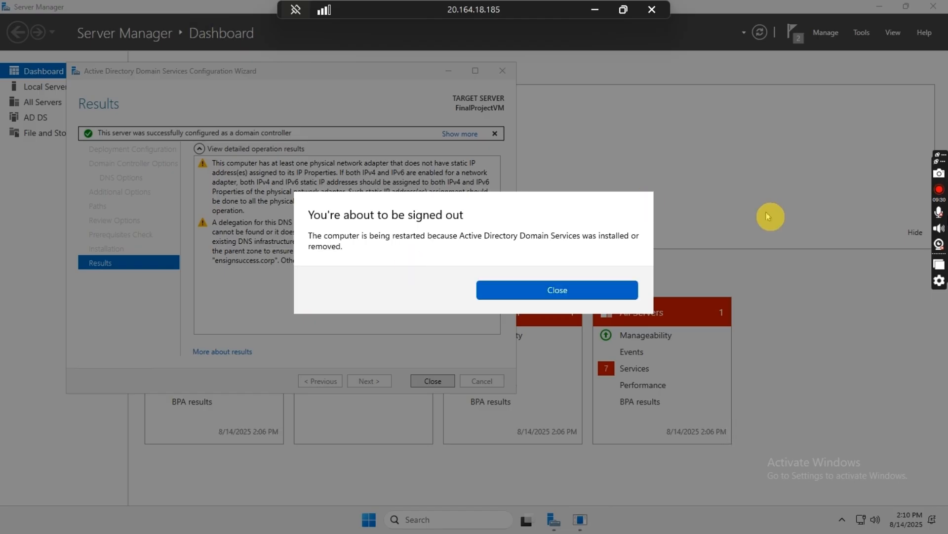
{"action": "left_click", "coordinate": [585, 292]}
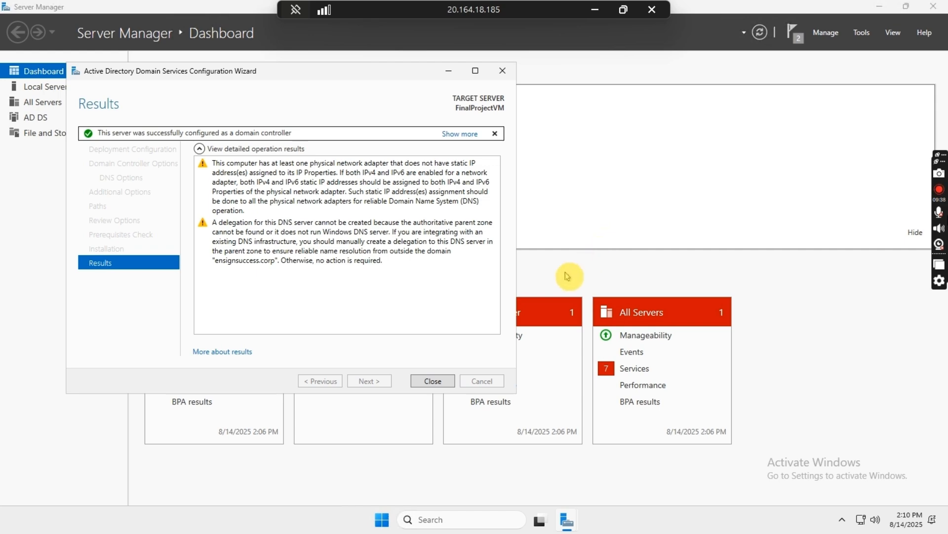
Close the finished AD DS Configuration Wizard from its Results page
{"action": "left_click", "coordinate": [433, 381]}
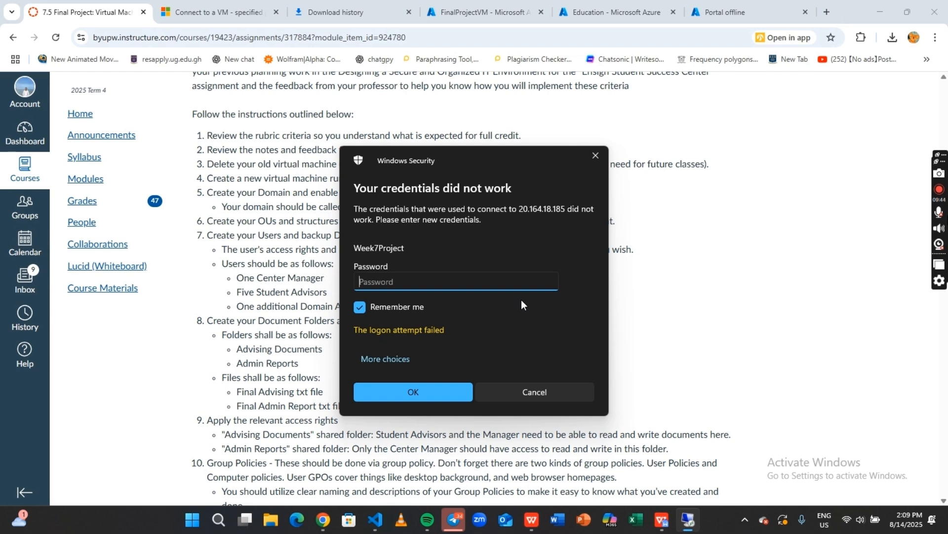
Reconnect to 20.164.18.185 with the account password, accepting the untrusted certificate
{"action": "type", "text": "••••••••••••"}
{"action": "key", "text": "Return"}
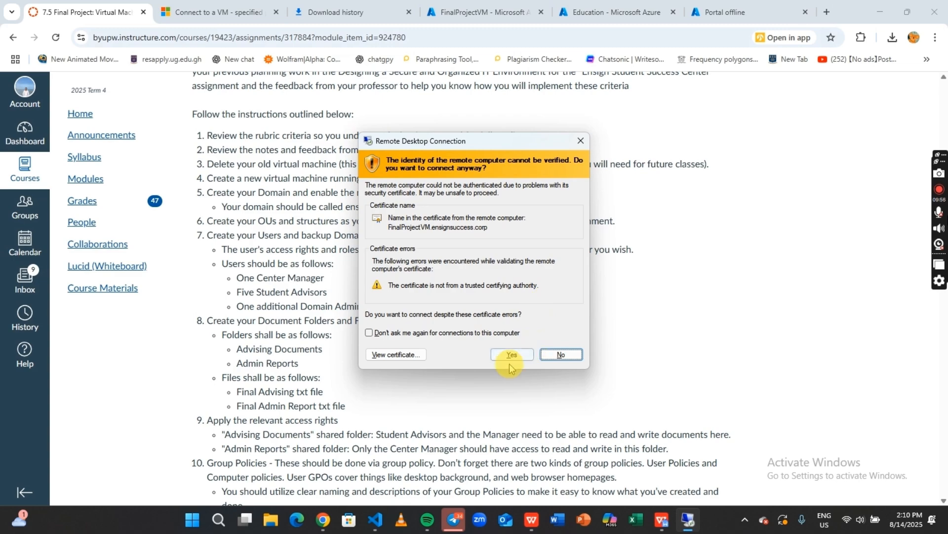
{"action": "left_click", "coordinate": [511, 355]}
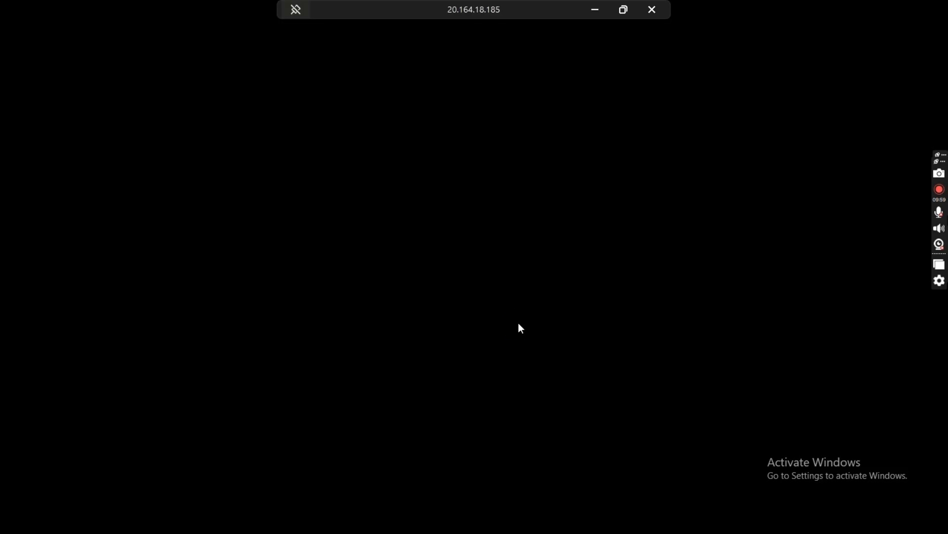
{"action": "left_click", "coordinate": [518, 324]}
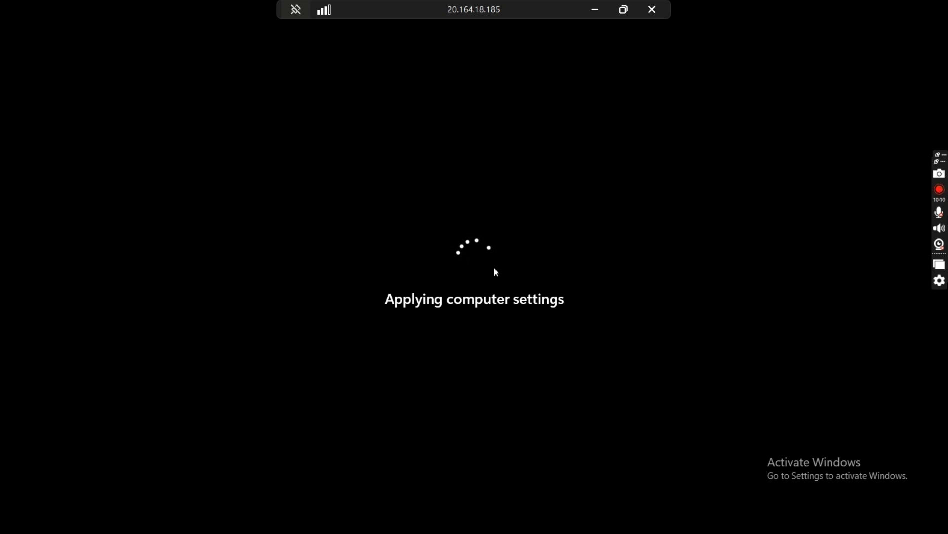
Dismiss the Windows Admin Center popup and restore Server Manager to a smaller window
{"action": "left_click", "coordinate": [496, 272]}
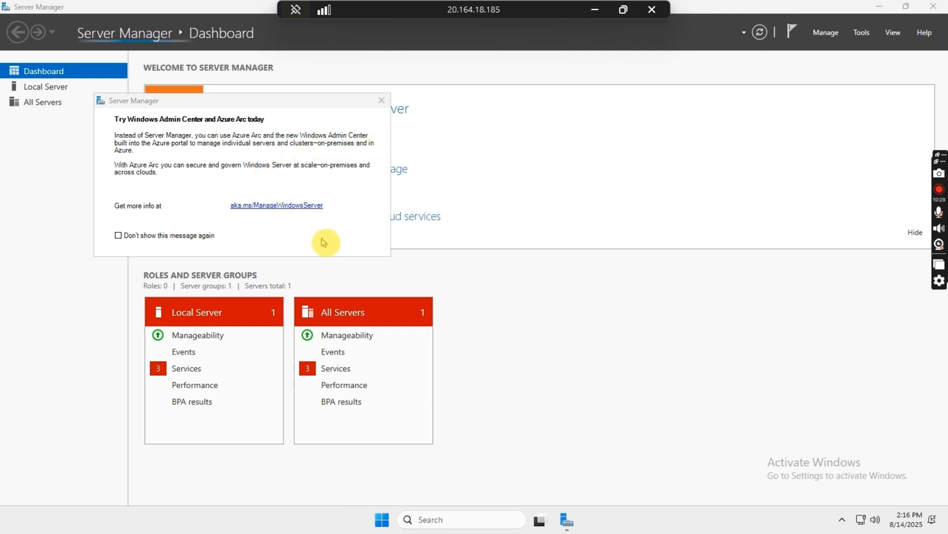
{"action": "left_click", "coordinate": [382, 101]}
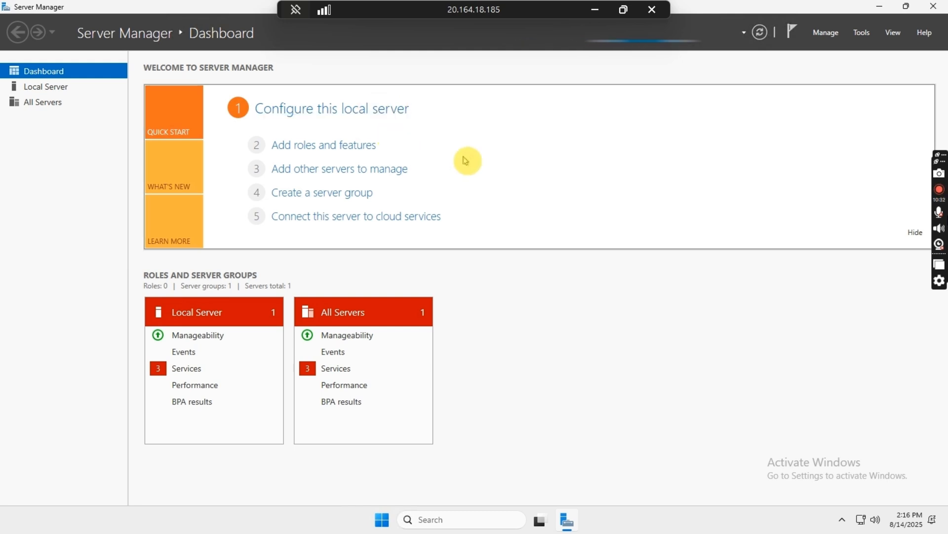
{"action": "left_click", "coordinate": [881, 21]}
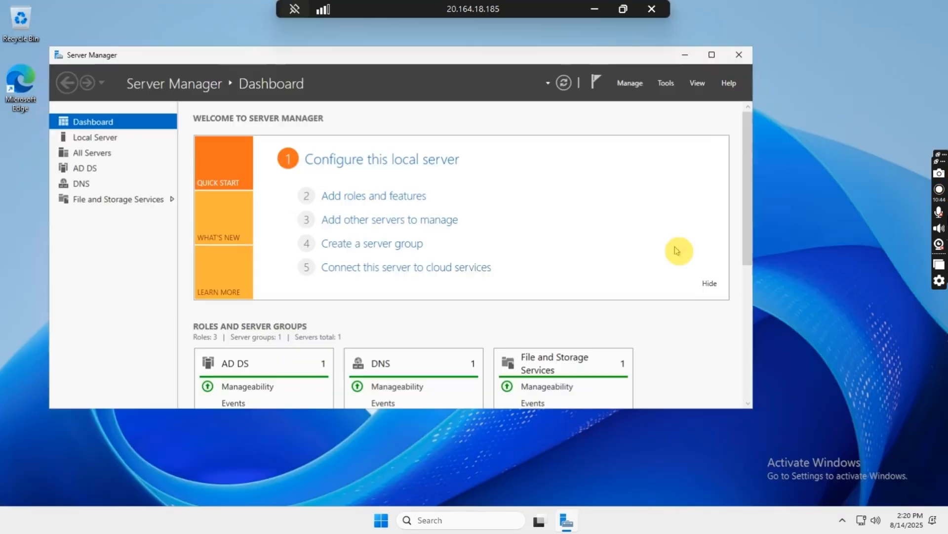
Bring Server Manager back into view and launch Active Directory Users and Computers from Tools
{"action": "left_click", "coordinate": [684, 56]}
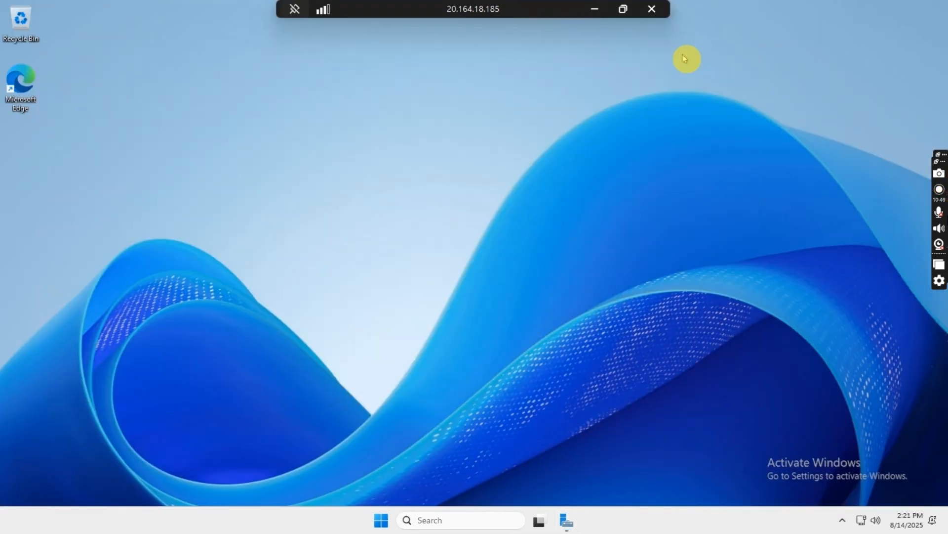
{"action": "left_click", "coordinate": [455, 521]}
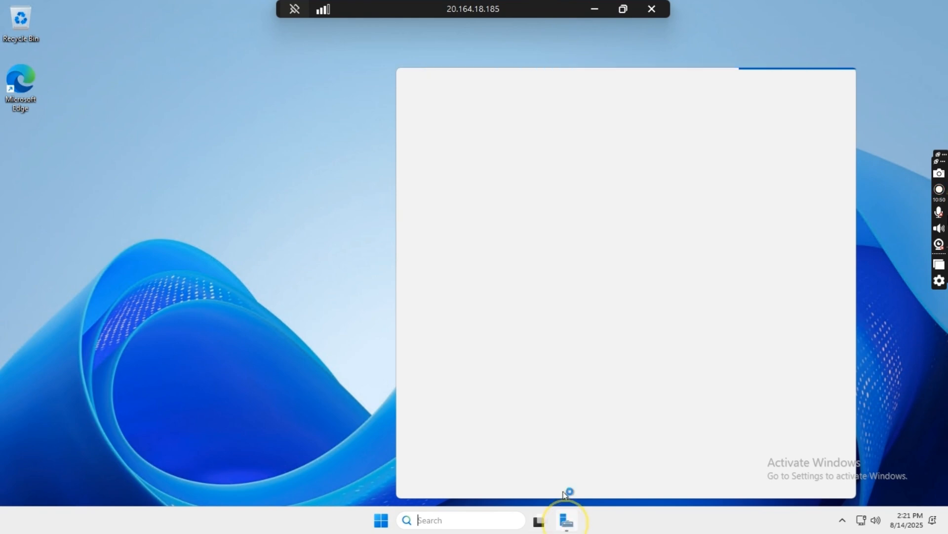
{"action": "left_click", "coordinate": [569, 522]}
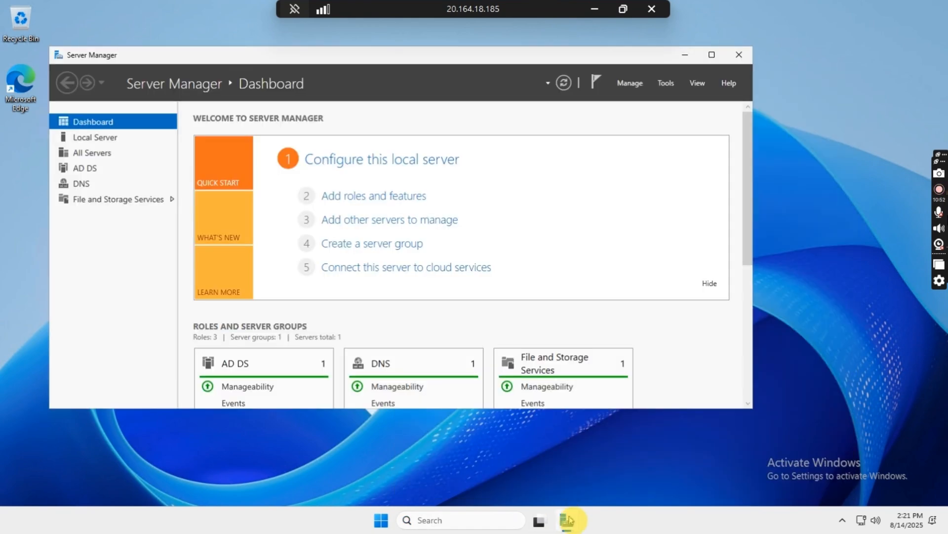
{"action": "left_click", "coordinate": [667, 88]}
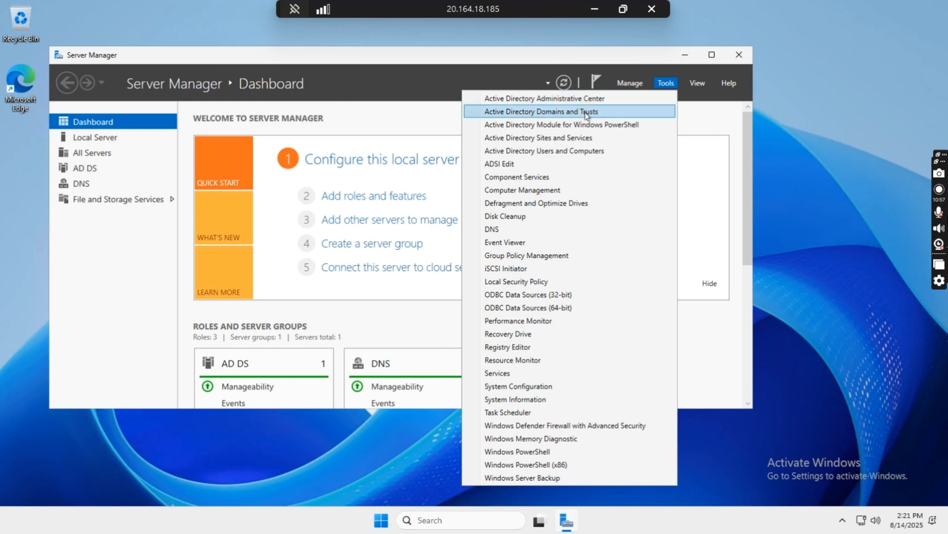
{"action": "left_click", "coordinate": [589, 152]}
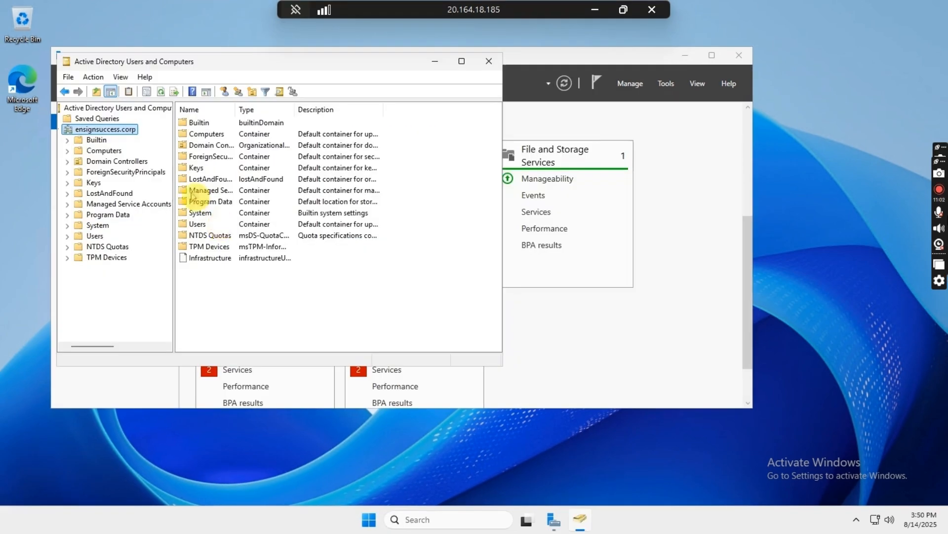
Create organizational unit 'SSC All Staff' under ensignsuccess.corp with accidental-deletion protection turned off
{"action": "right_click", "coordinate": [111, 133]}
{"action": "mouse_move", "coordinate": [249, 224]}
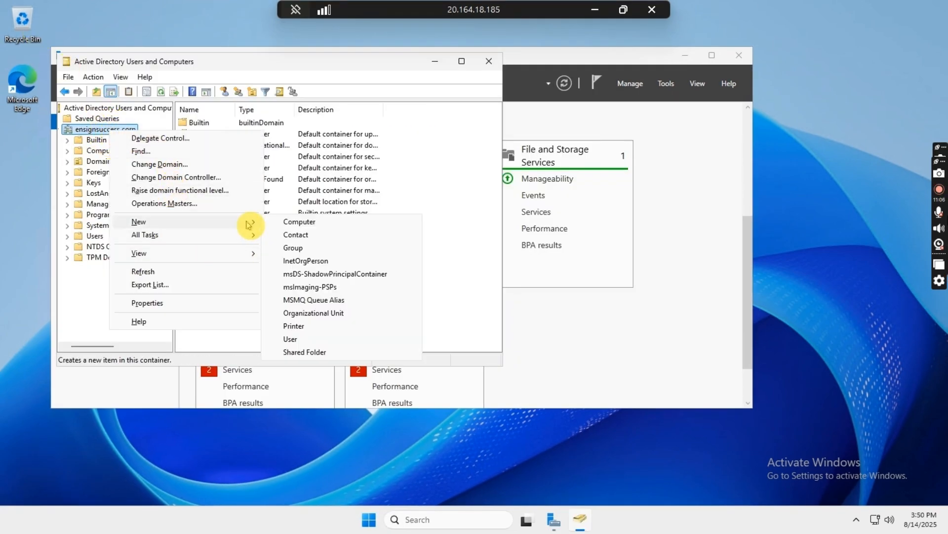
{"action": "left_click", "coordinate": [327, 313]}
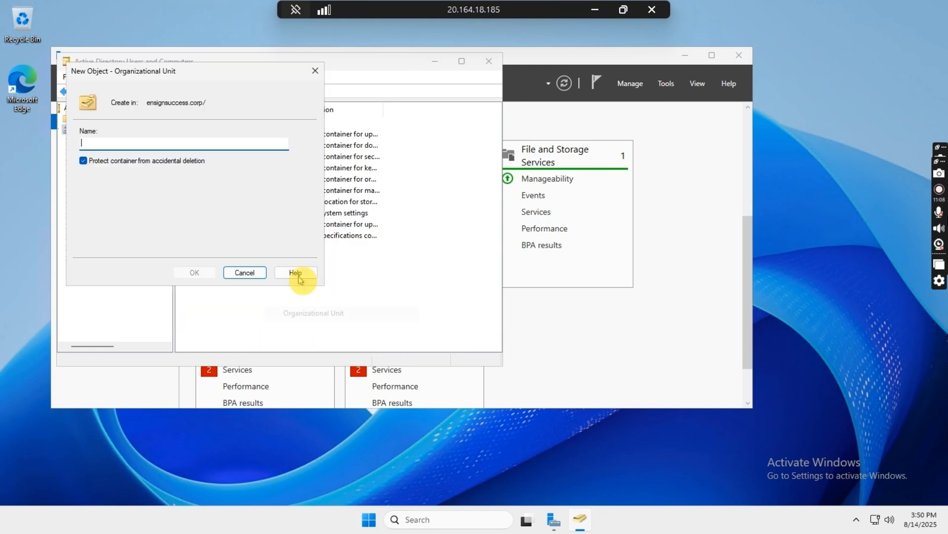
{"action": "type", "text": "A"}
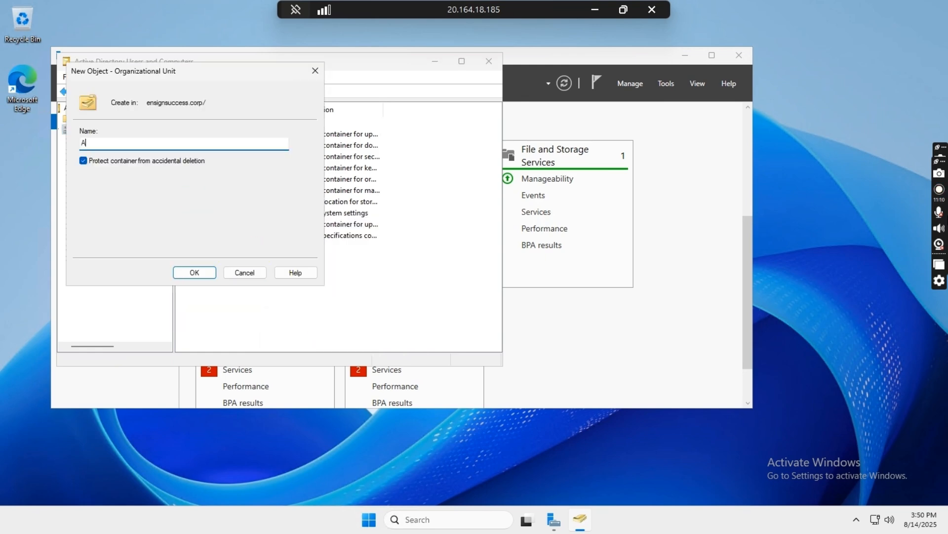
{"action": "key", "text": "BackSpace"}
{"action": "type", "text": "SSC All Staff"}
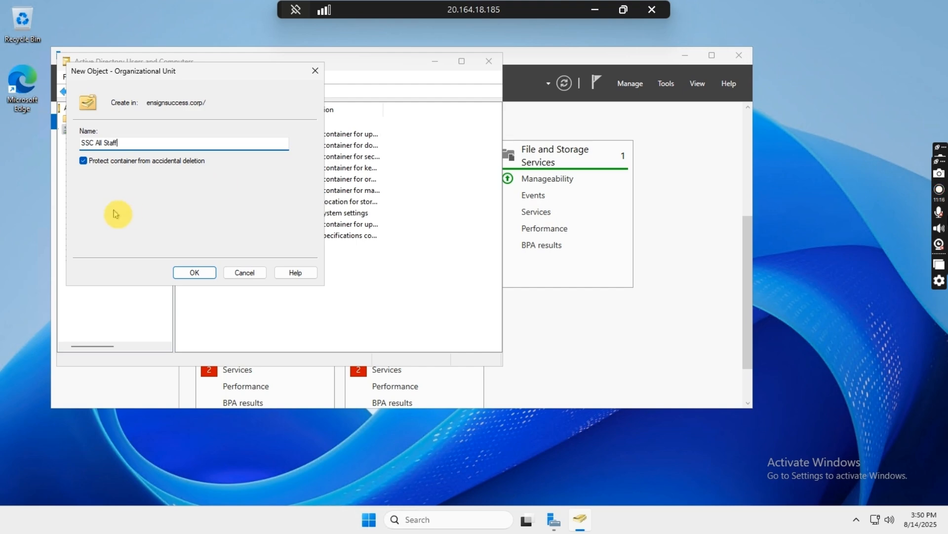
{"action": "left_click", "coordinate": [83, 160]}
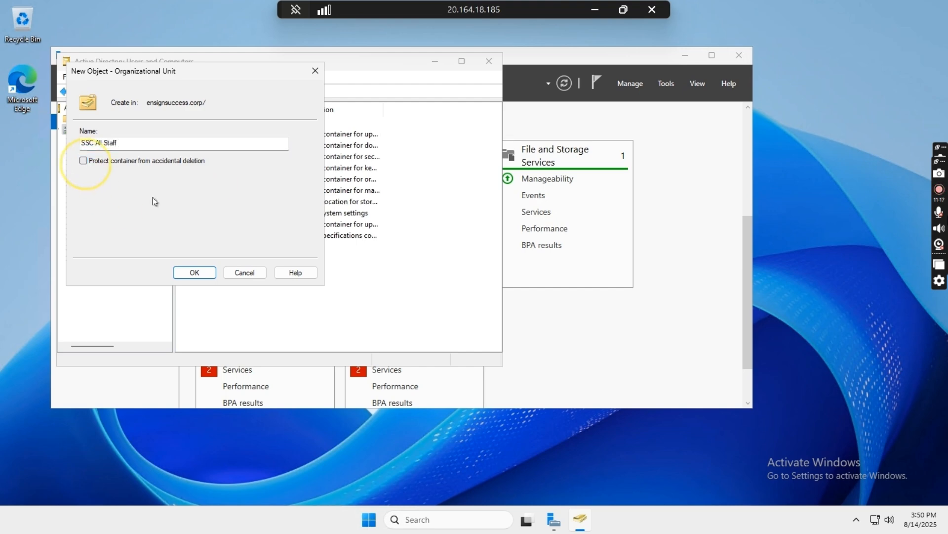
{"action": "left_click", "coordinate": [202, 273]}
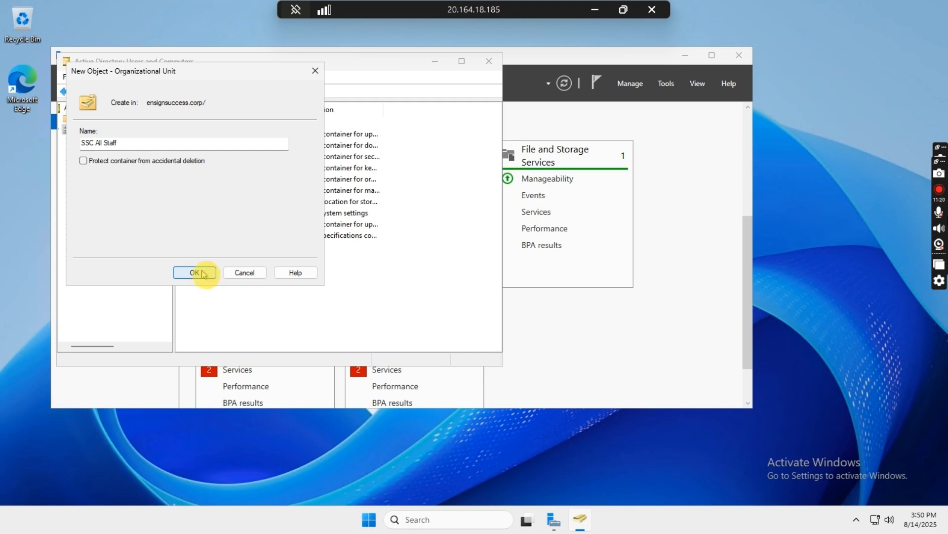
{"action": "left_click", "coordinate": [203, 274]}
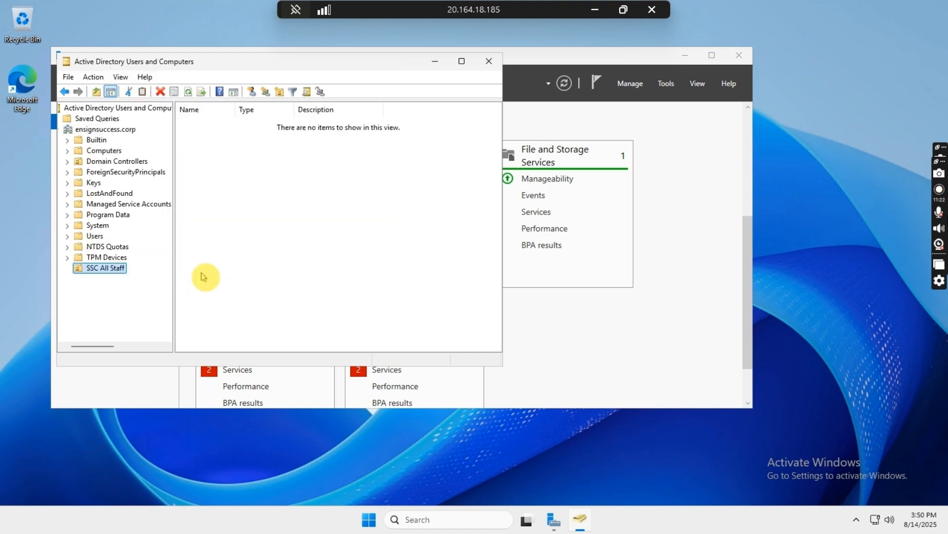
Start a new user in SSC All Staff and enter the user's name and logon name
{"action": "right_click", "coordinate": [226, 158]}
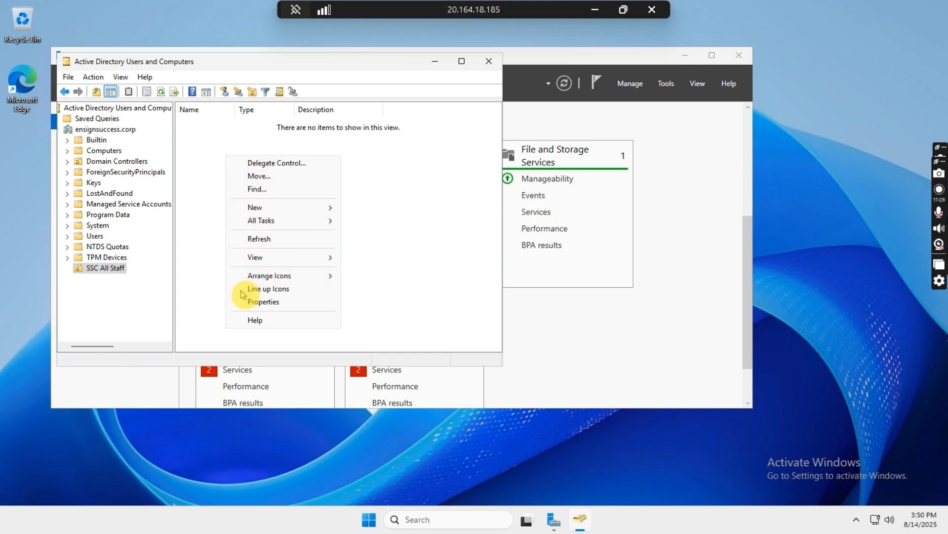
{"action": "left_click", "coordinate": [307, 208]}
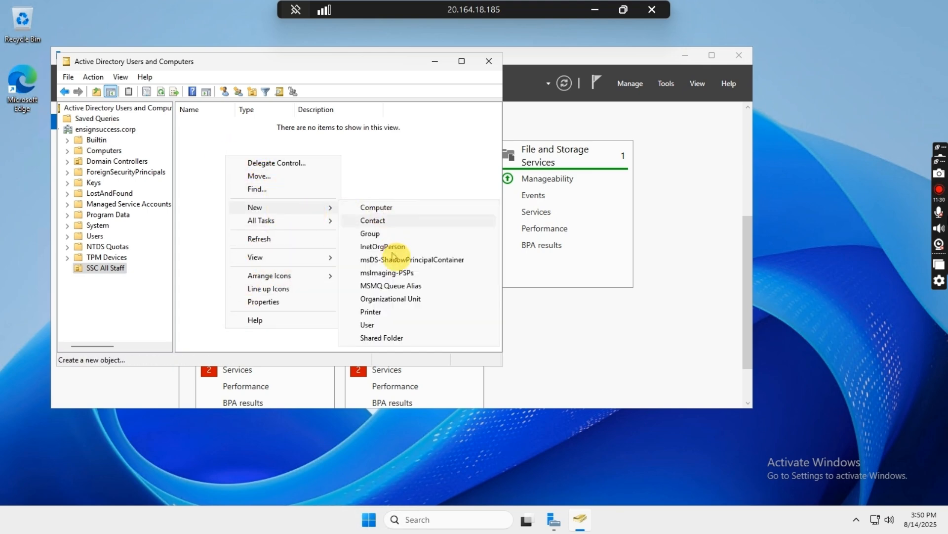
{"action": "left_click", "coordinate": [399, 325]}
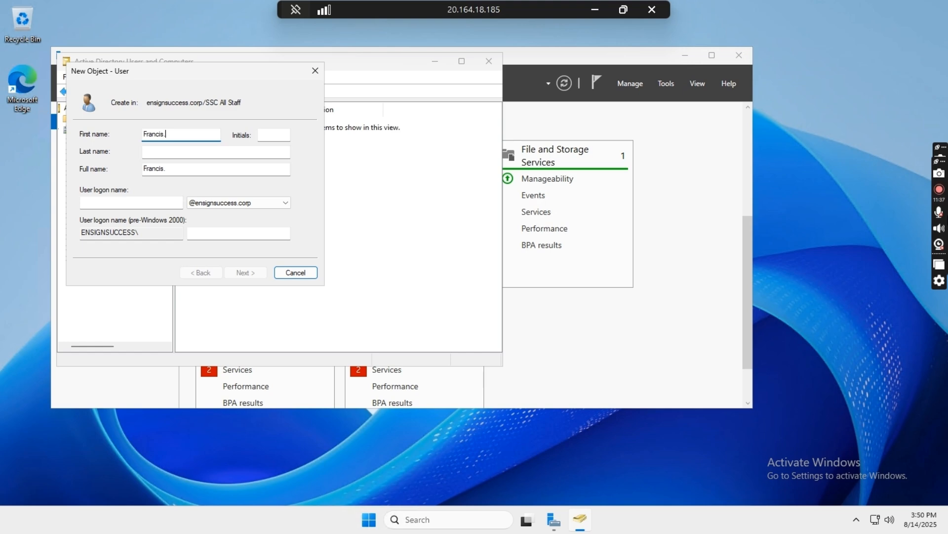
{"action": "left_click", "coordinate": [143, 202]}
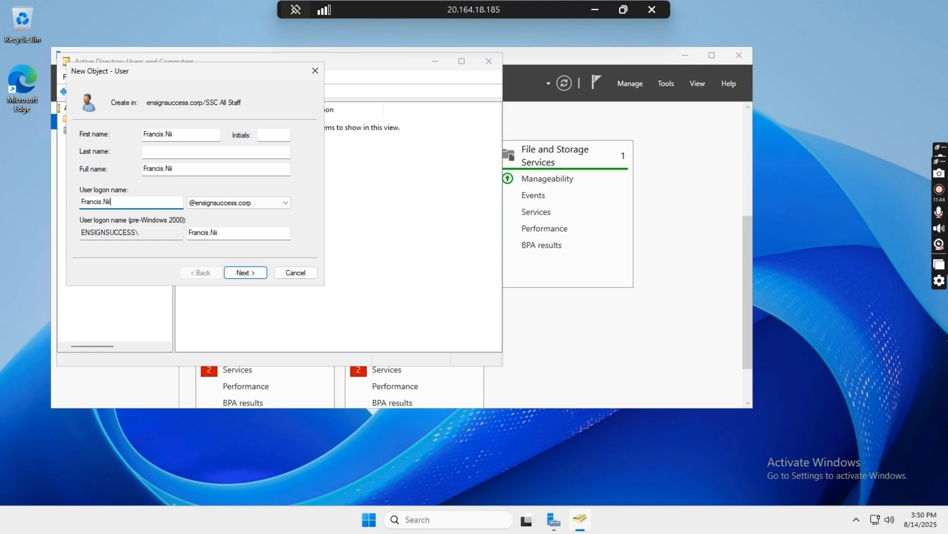
{"action": "left_click", "coordinate": [244, 272]}
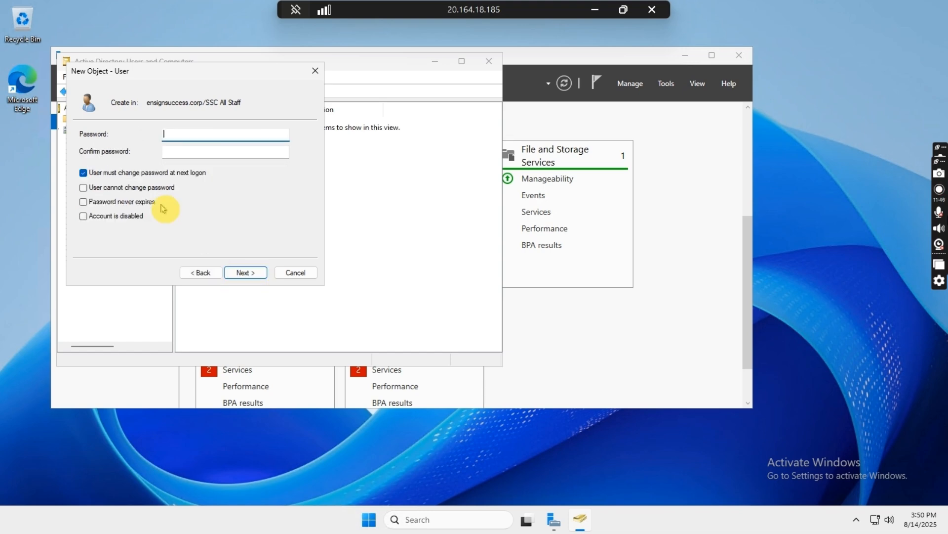
Set the user's password as never expiring and unchangeable by the user, then create the account
{"action": "type", "text": "P"}
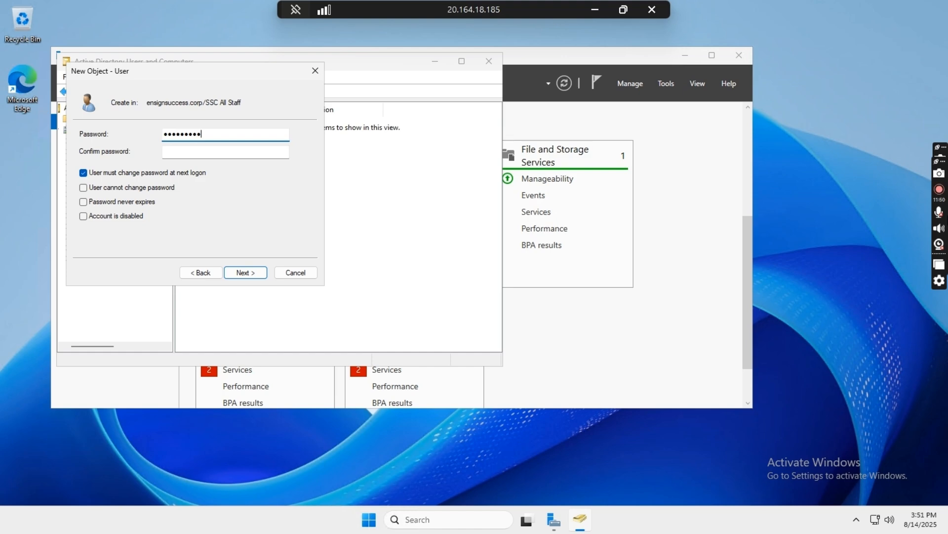
{"action": "left_click", "coordinate": [171, 151]}
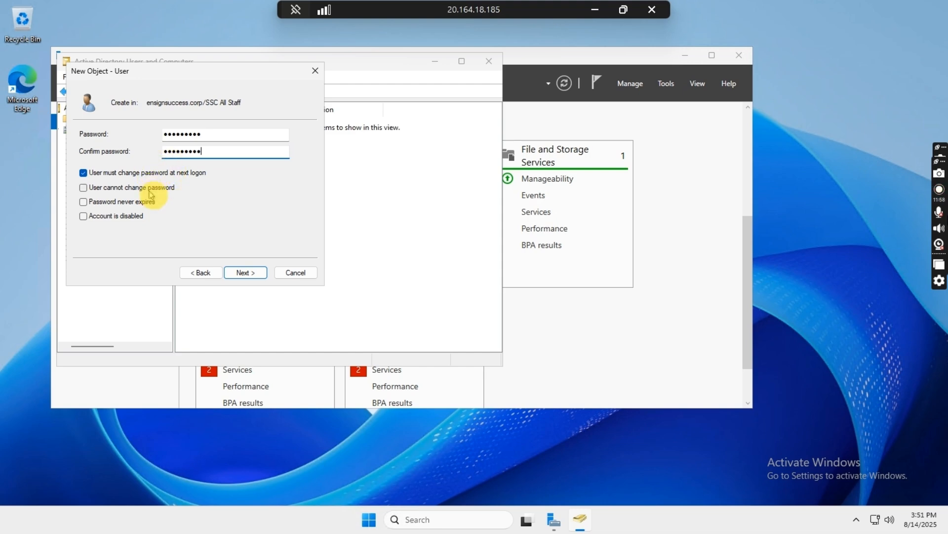
{"action": "left_click", "coordinate": [150, 173]}
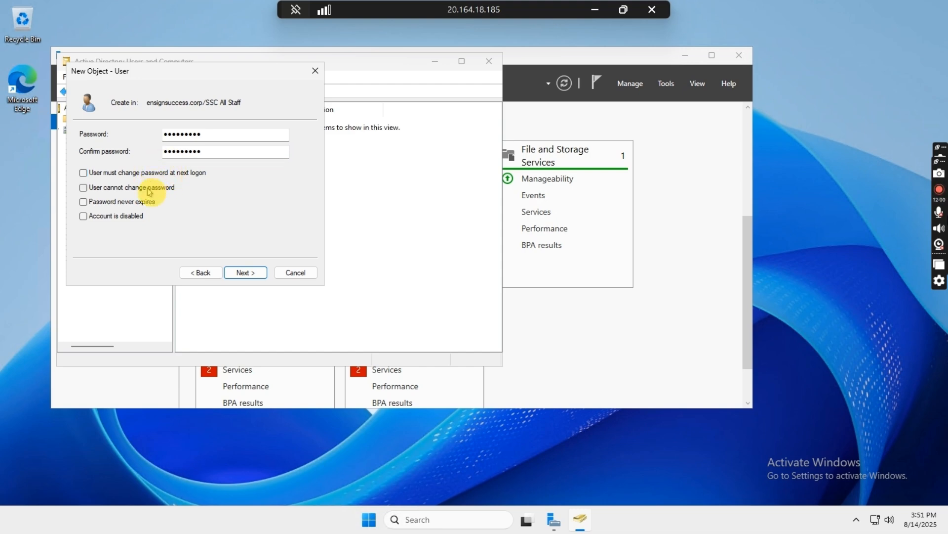
{"action": "left_click", "coordinate": [148, 187]}
{"action": "left_click", "coordinate": [137, 201]}
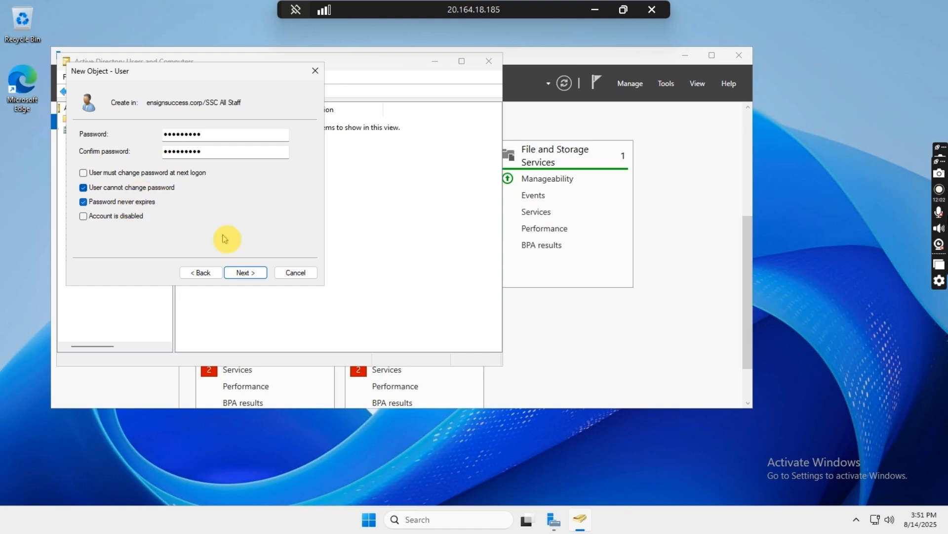
{"action": "left_click", "coordinate": [263, 278]}
{"action": "left_click", "coordinate": [264, 279]}
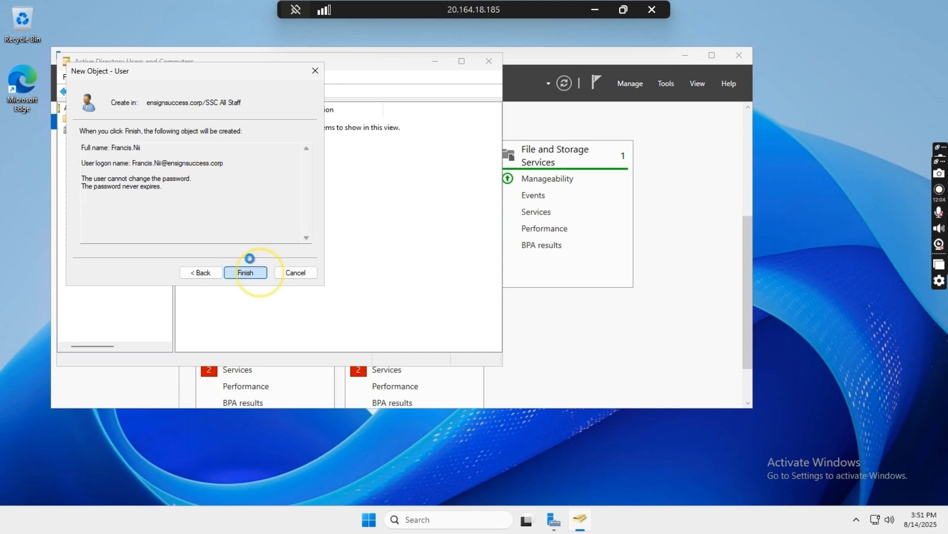
{"action": "right_click", "coordinate": [251, 173]}
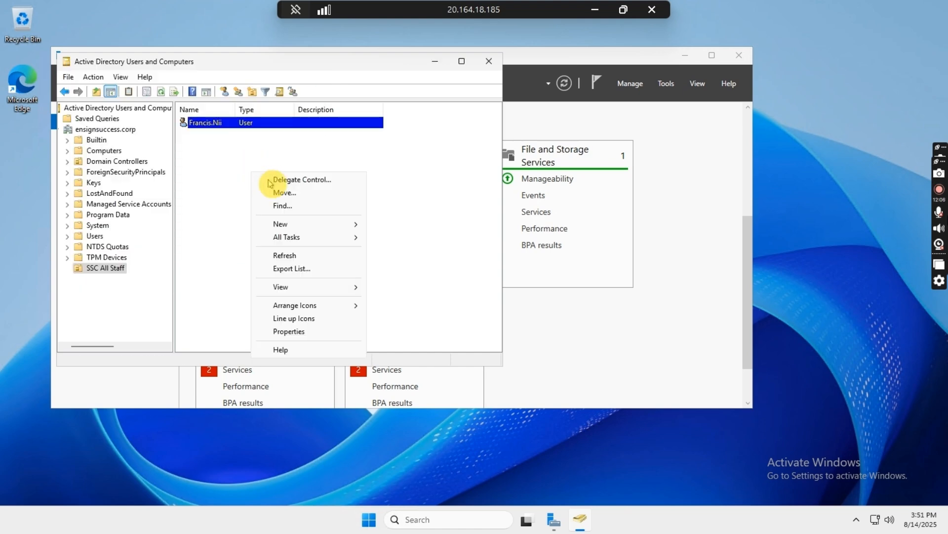
Create another user in SSC All Staff, entering the user's first name and logon name, and continue to the password page
{"action": "mouse_move", "coordinate": [343, 227]}
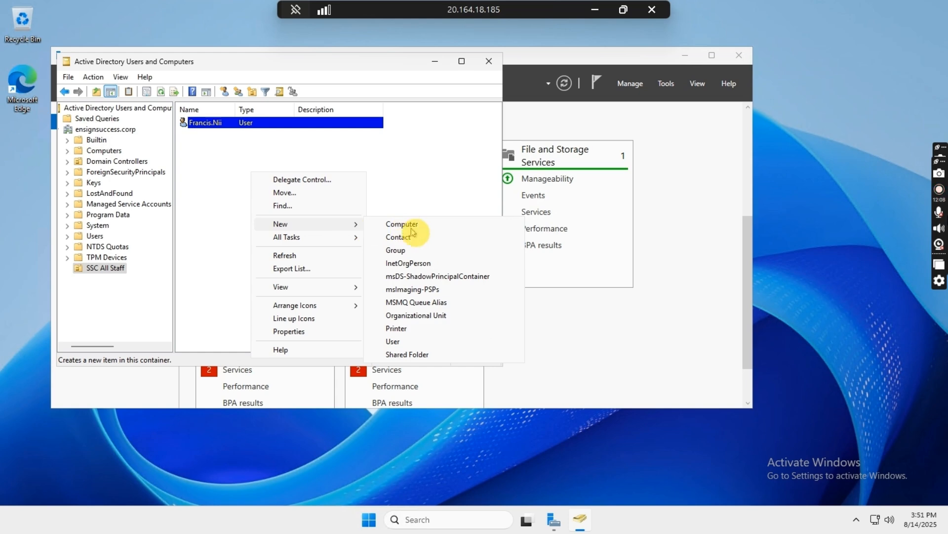
{"action": "left_click", "coordinate": [399, 341]}
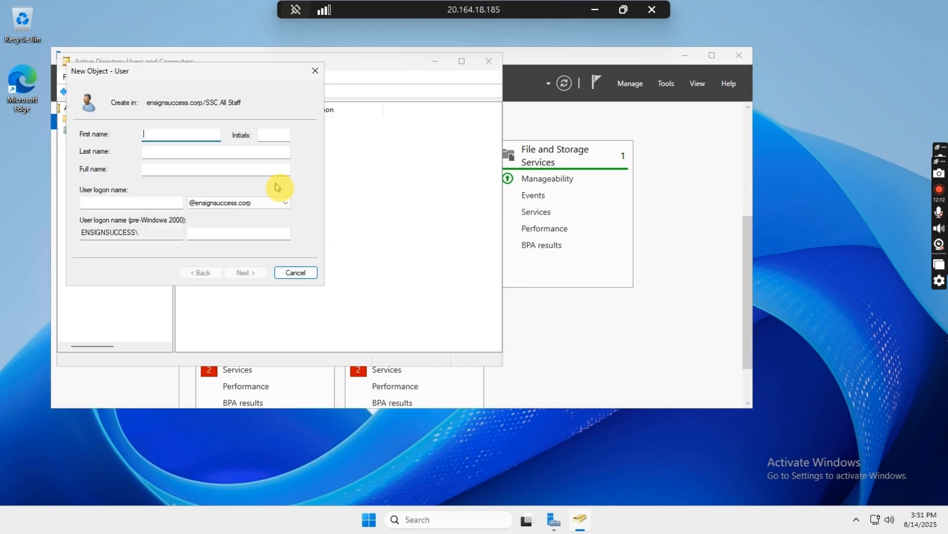
{"action": "type", "text": "Kelvin.1"}
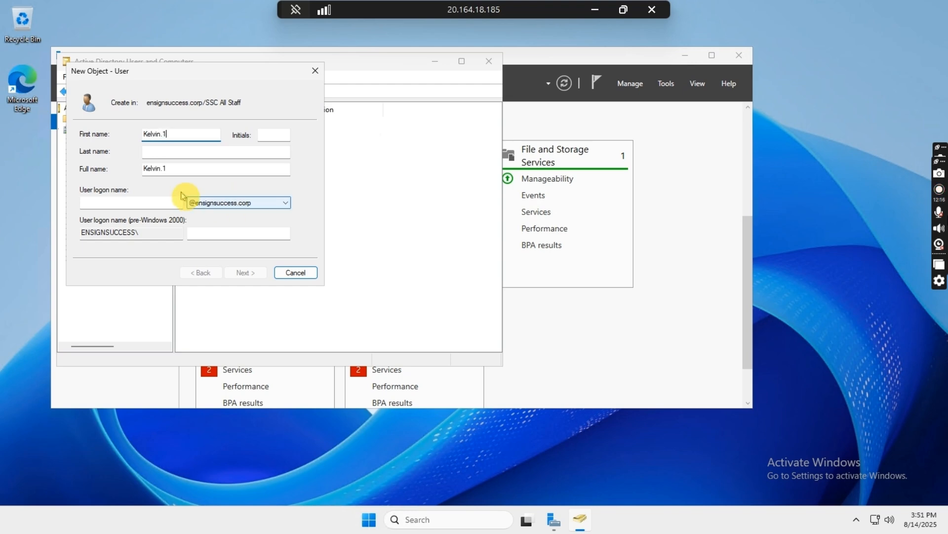
{"action": "left_click", "coordinate": [175, 201]}
{"action": "type", "text": "Kelvin"}
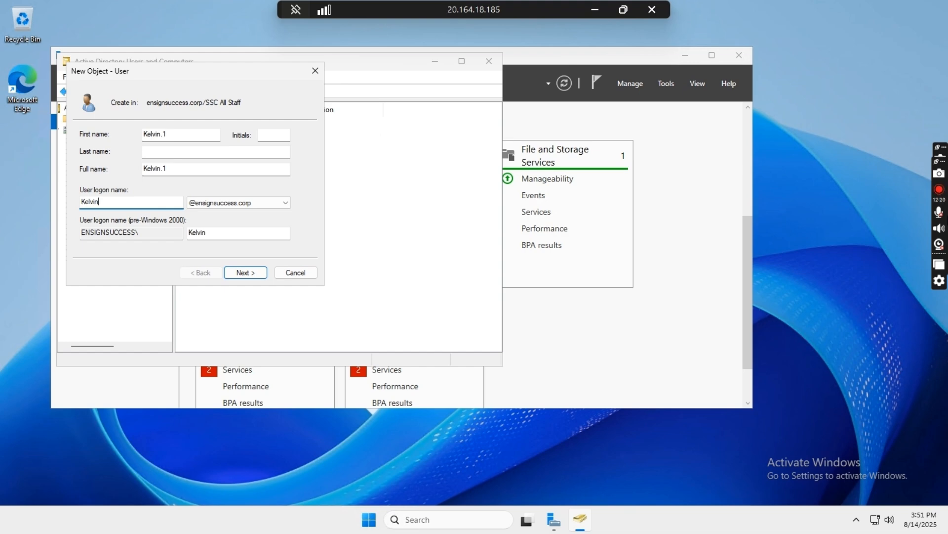
{"action": "type", "text": ".1"}
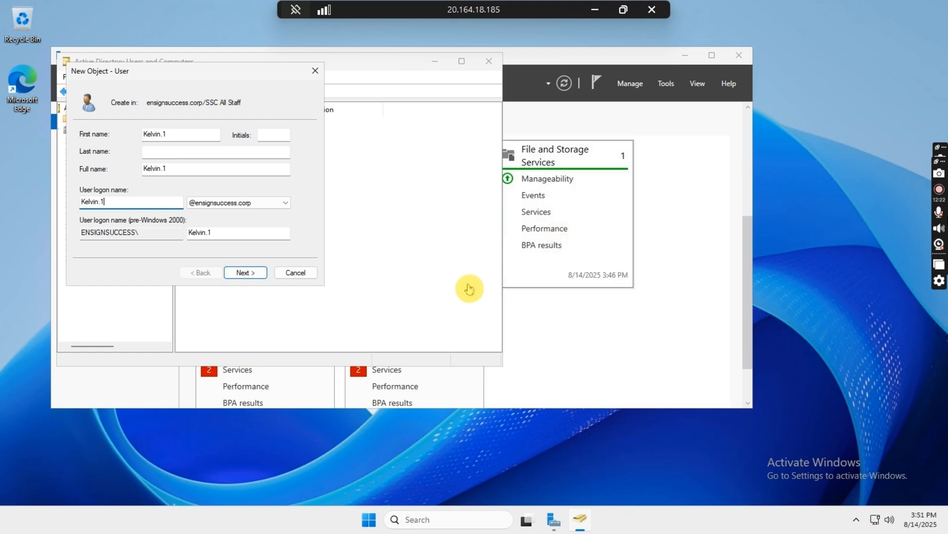
{"action": "left_click", "coordinate": [241, 274]}
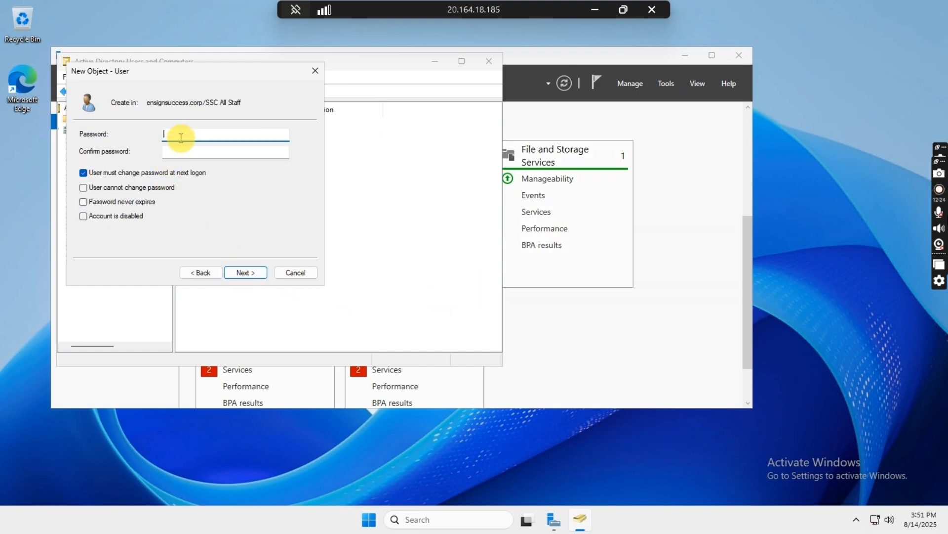